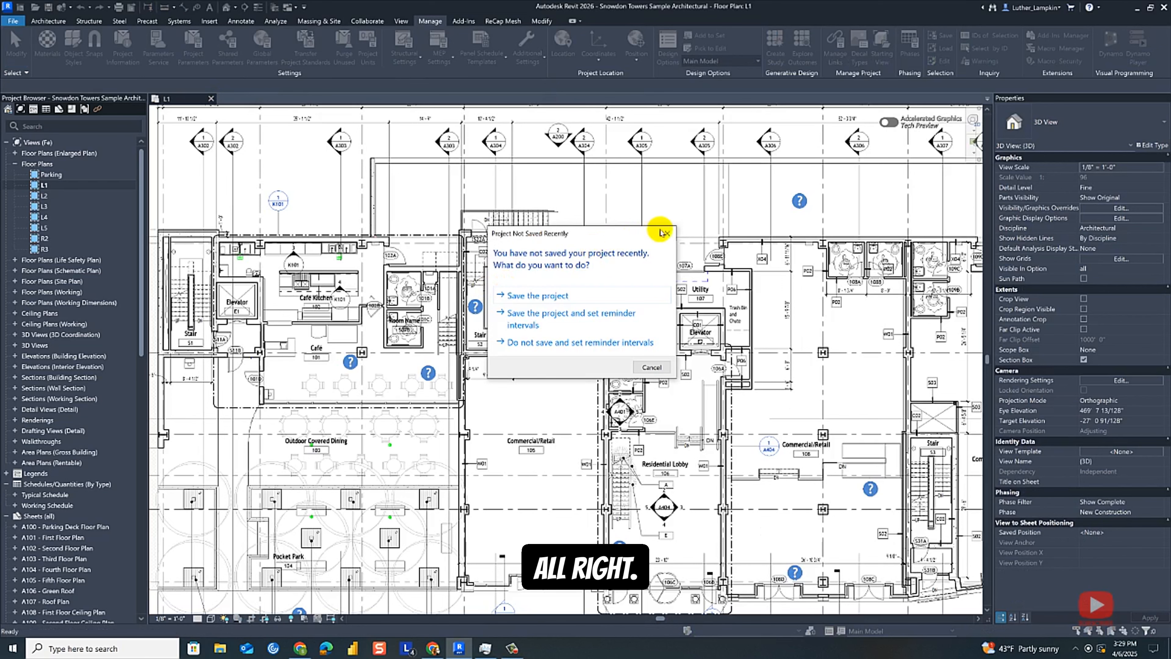
# Step: Dismiss the save reminder and open sheet A101 - First Floor Plan
pyautogui.click(668, 233)
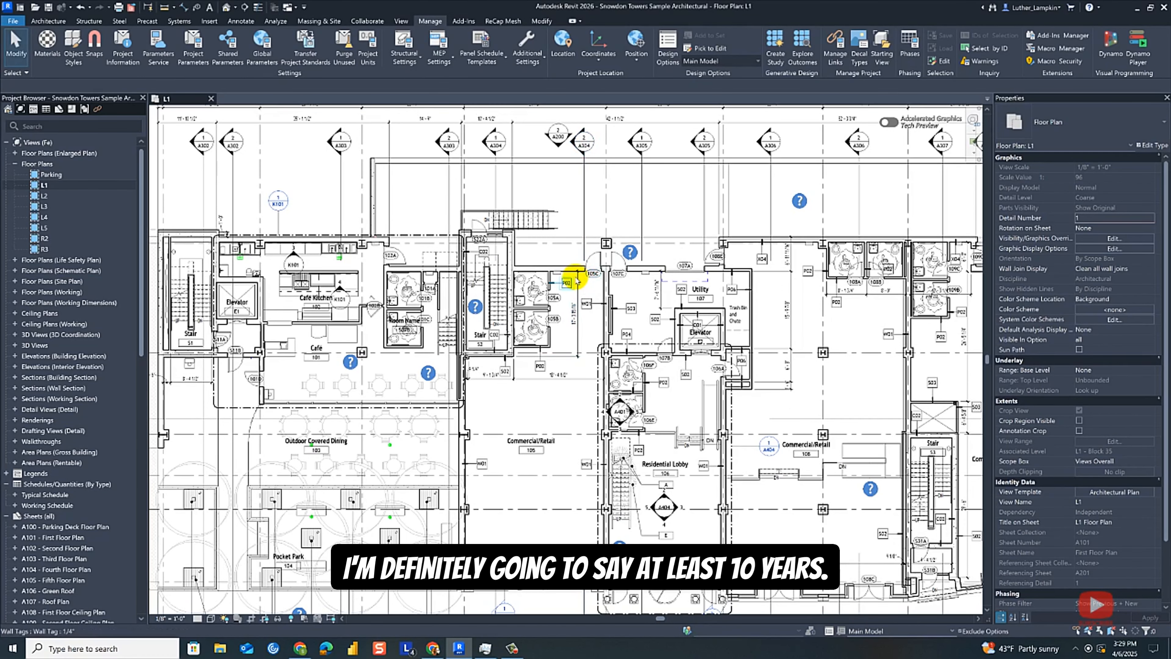
pyautogui.scroll(-2, 579, 283)
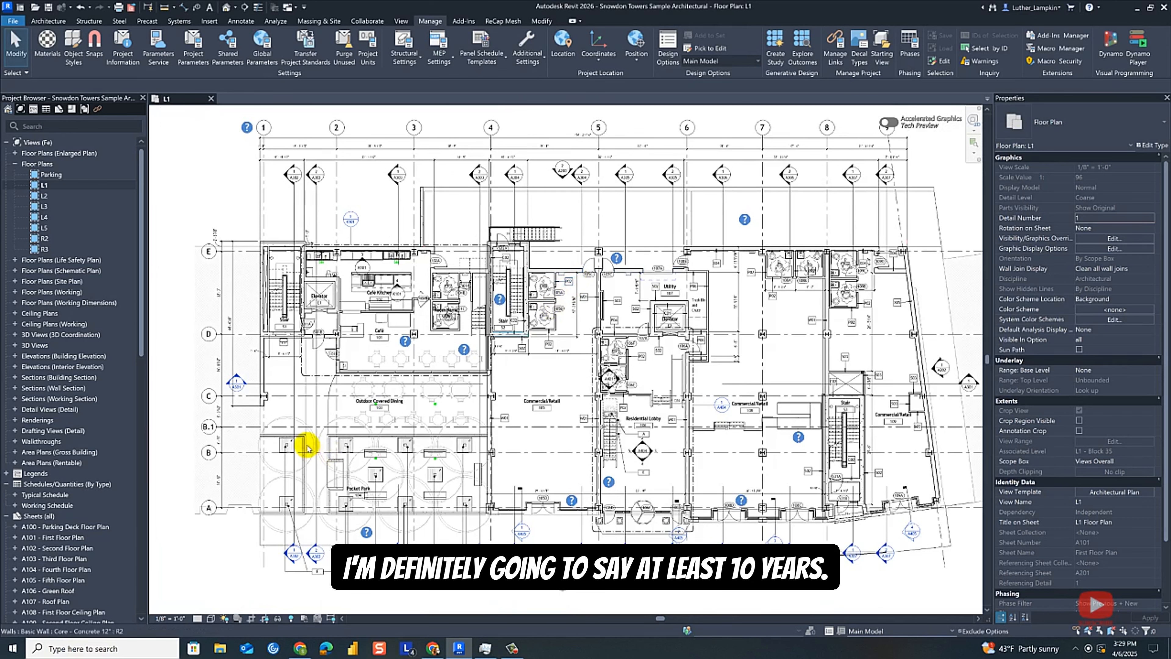
pyautogui.doubleClick(60, 537)
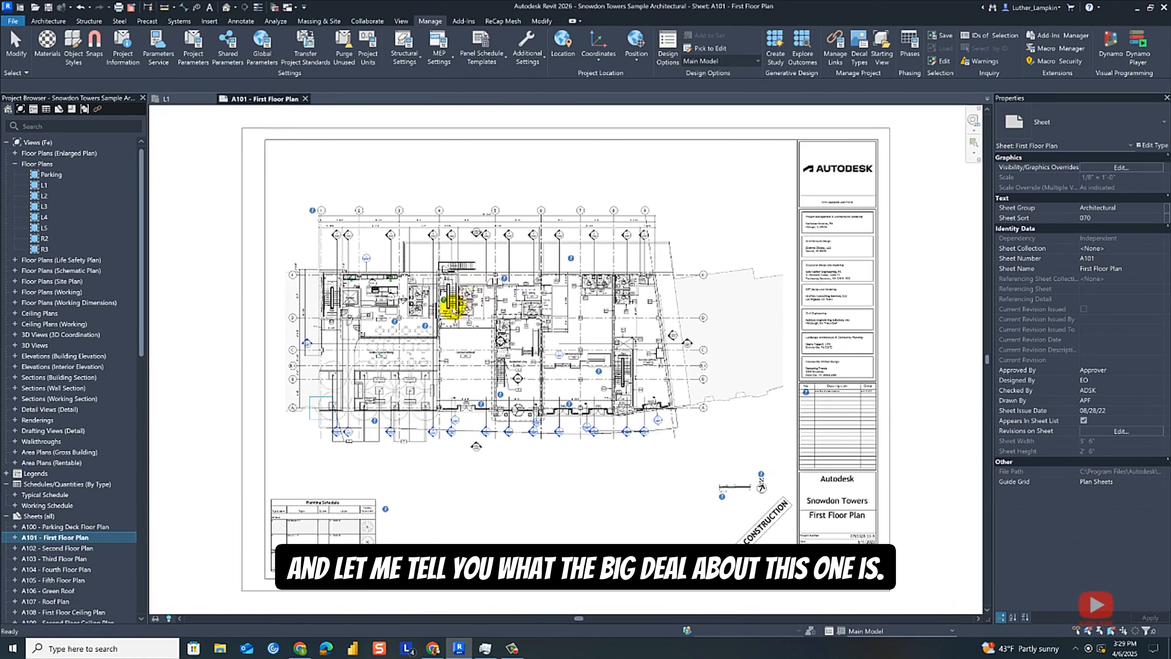
pyautogui.scroll(2, 452, 307)
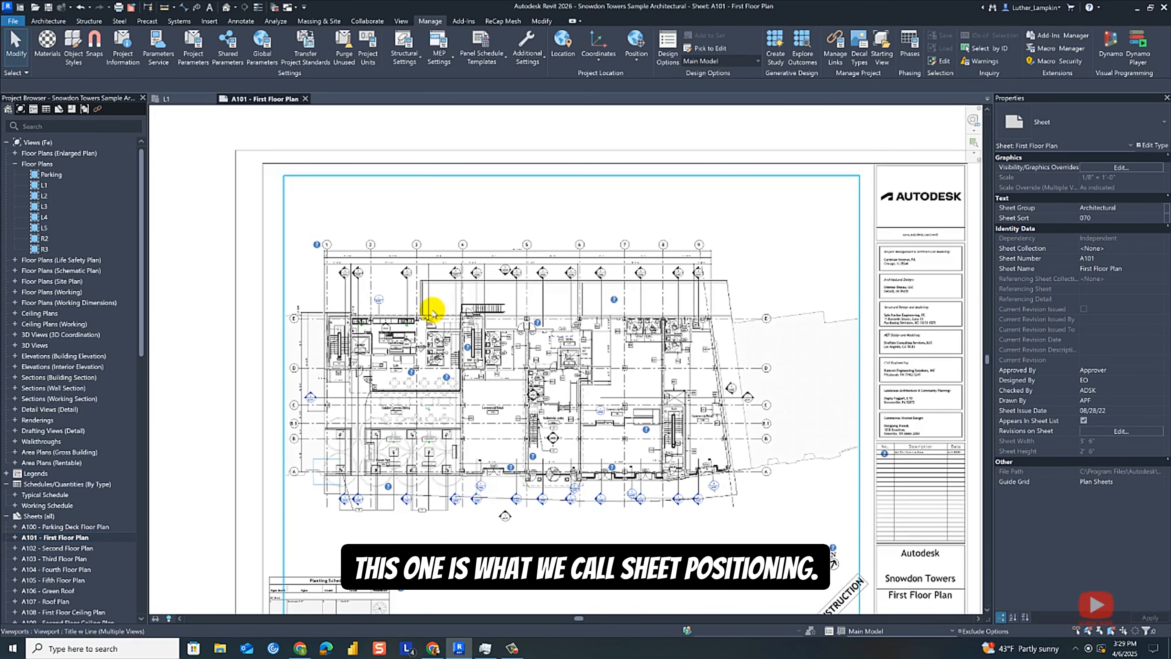
pyautogui.scroll(-3, 432, 313)
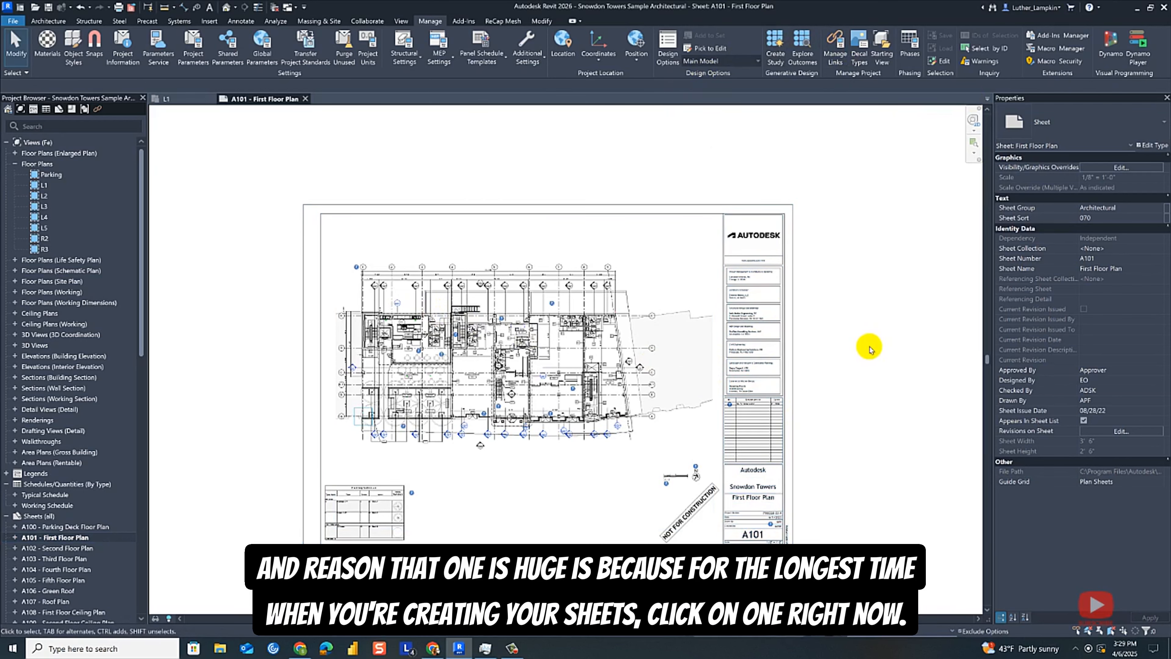
pyautogui.scroll(1, 869, 348)
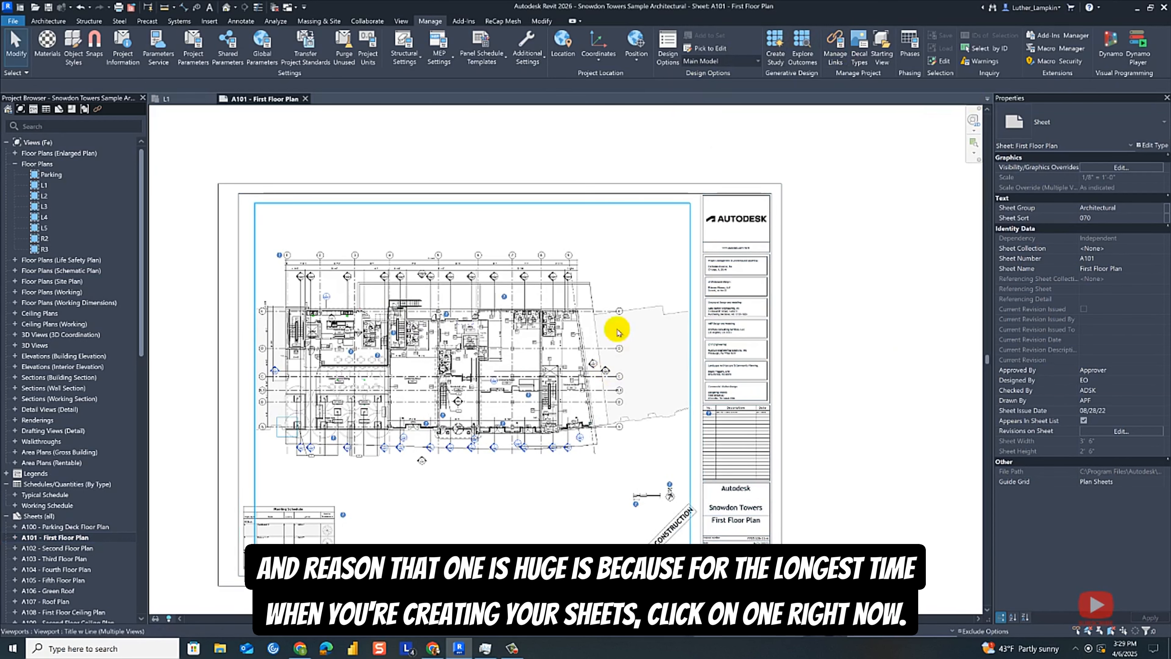
# Step: Select the floor plan viewport on the sheet and review its saved position, view anchor and view options without changing them
pyautogui.click(539, 296)
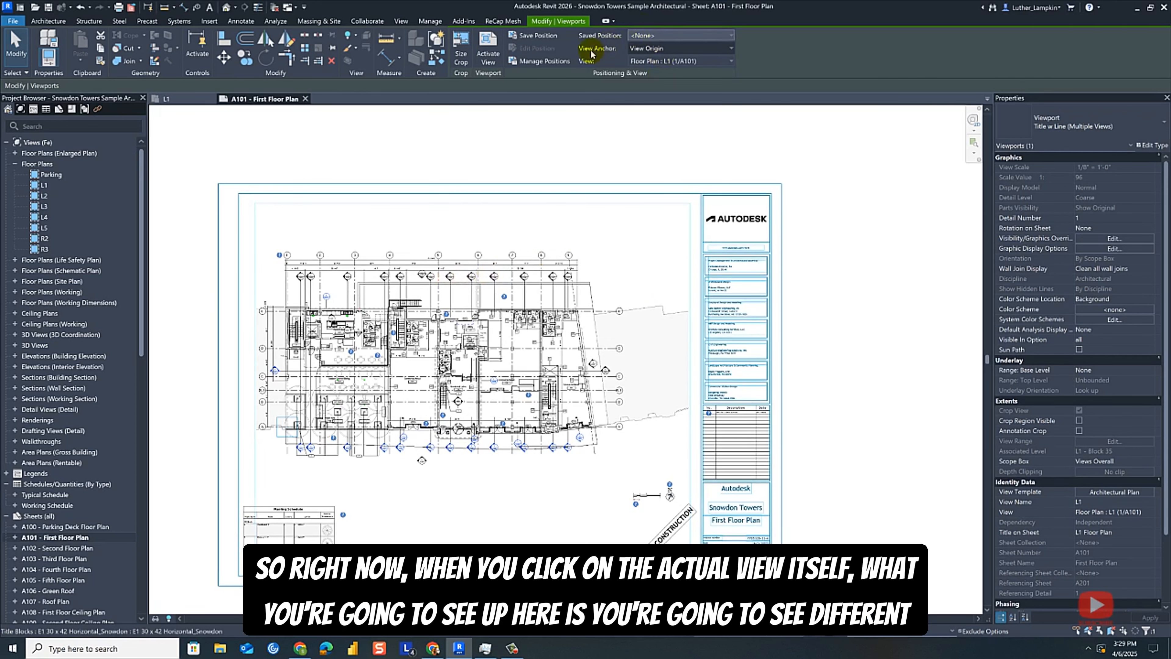
pyautogui.click(696, 166)
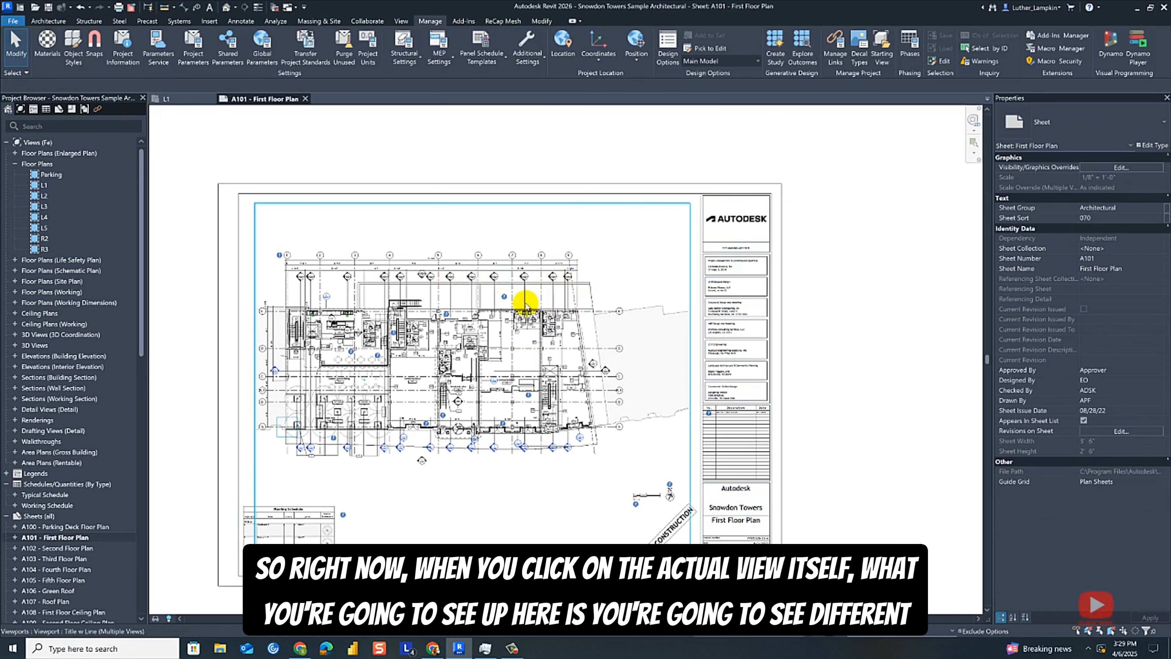
pyautogui.click(525, 304)
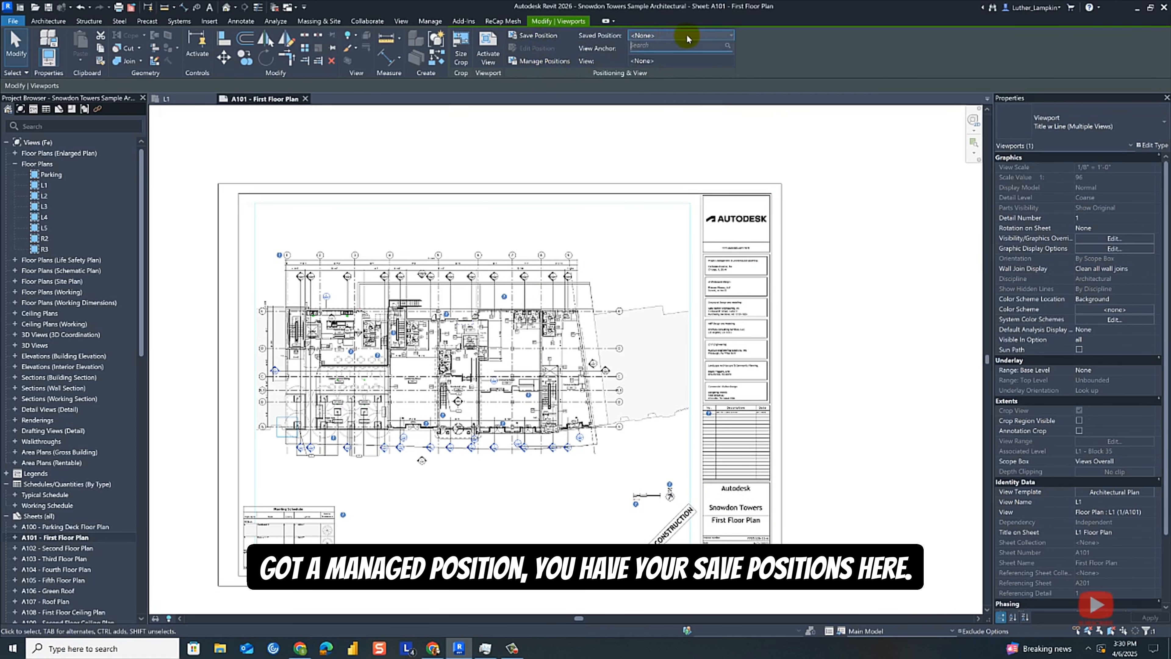
pyautogui.click(735, 50)
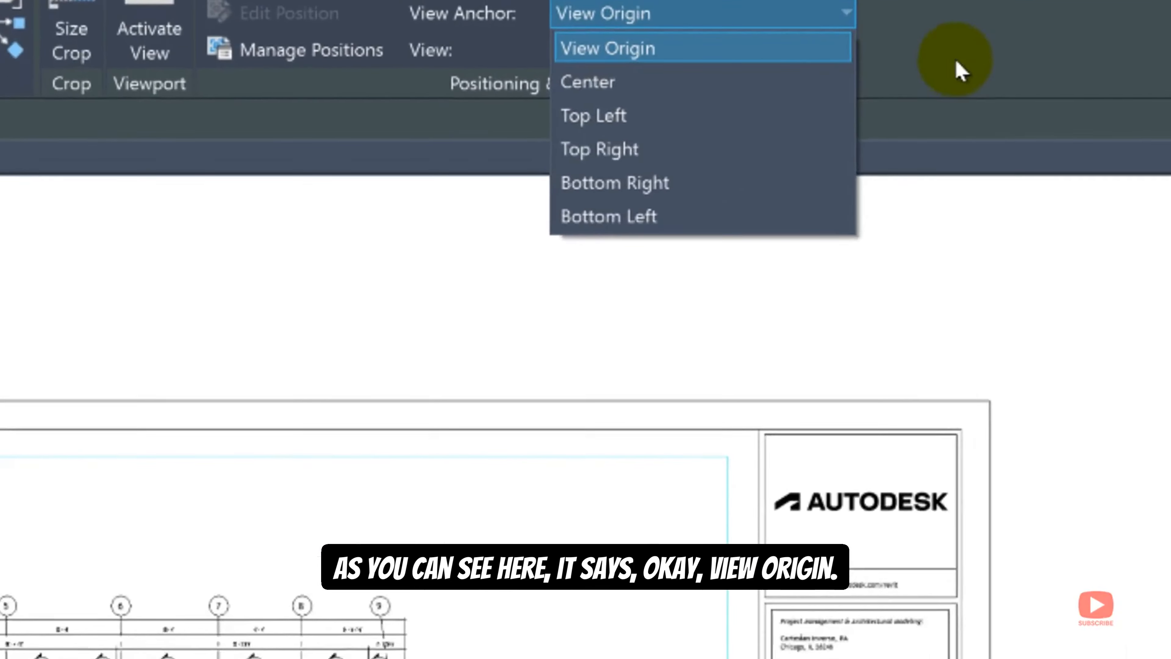
pyautogui.click(673, 62)
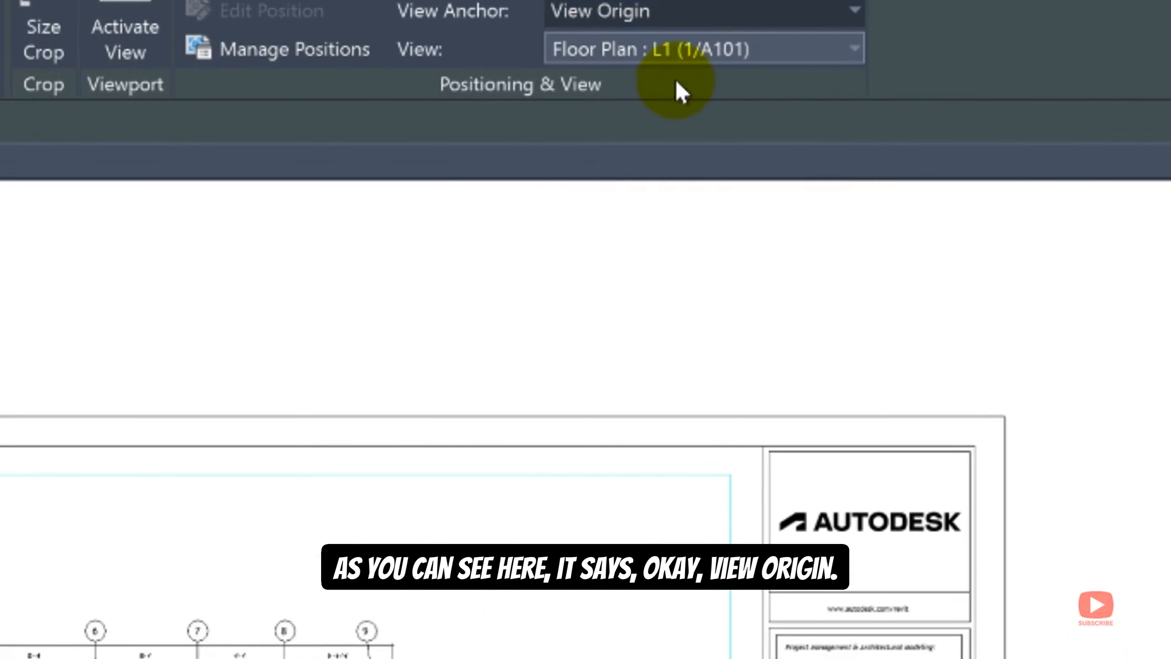
pyautogui.click(807, 55)
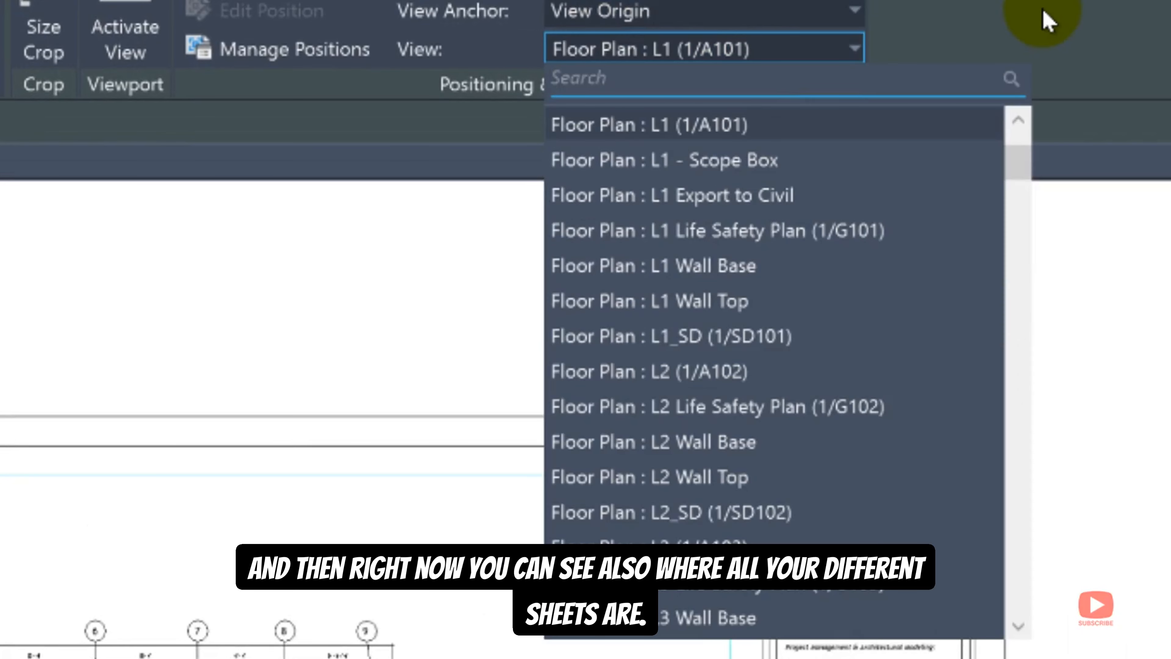
pyautogui.click(1054, 21)
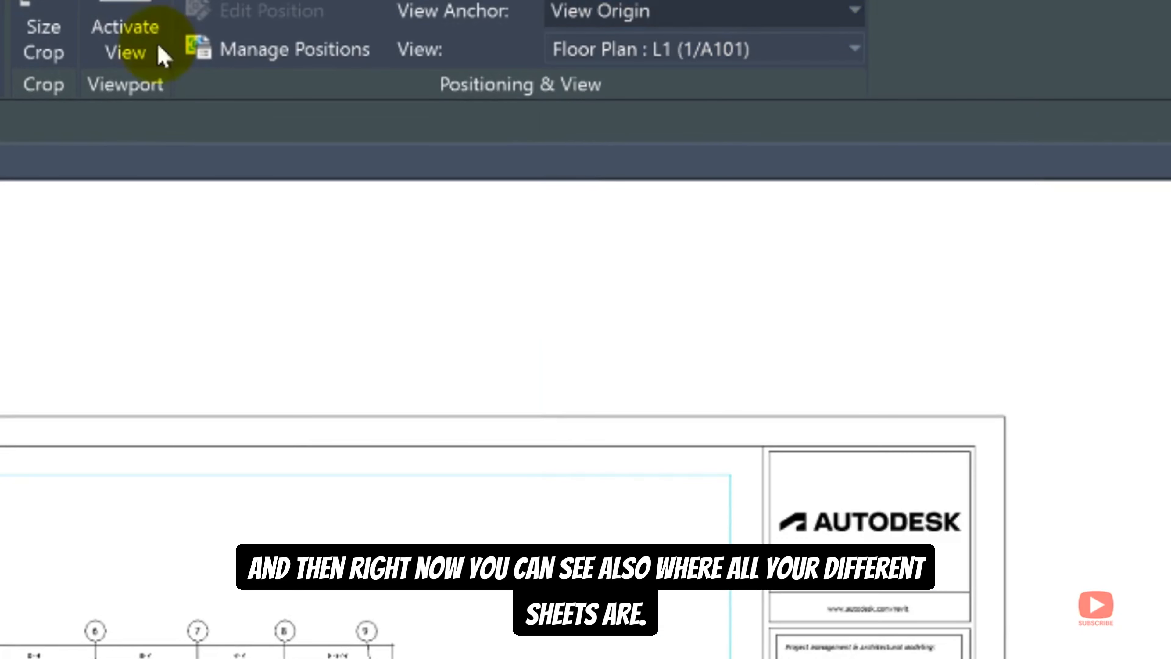
# Step: Inspect the list of saved positions and their assigned views in Manage Positions, and close it unchanged
pyautogui.click(314, 49)
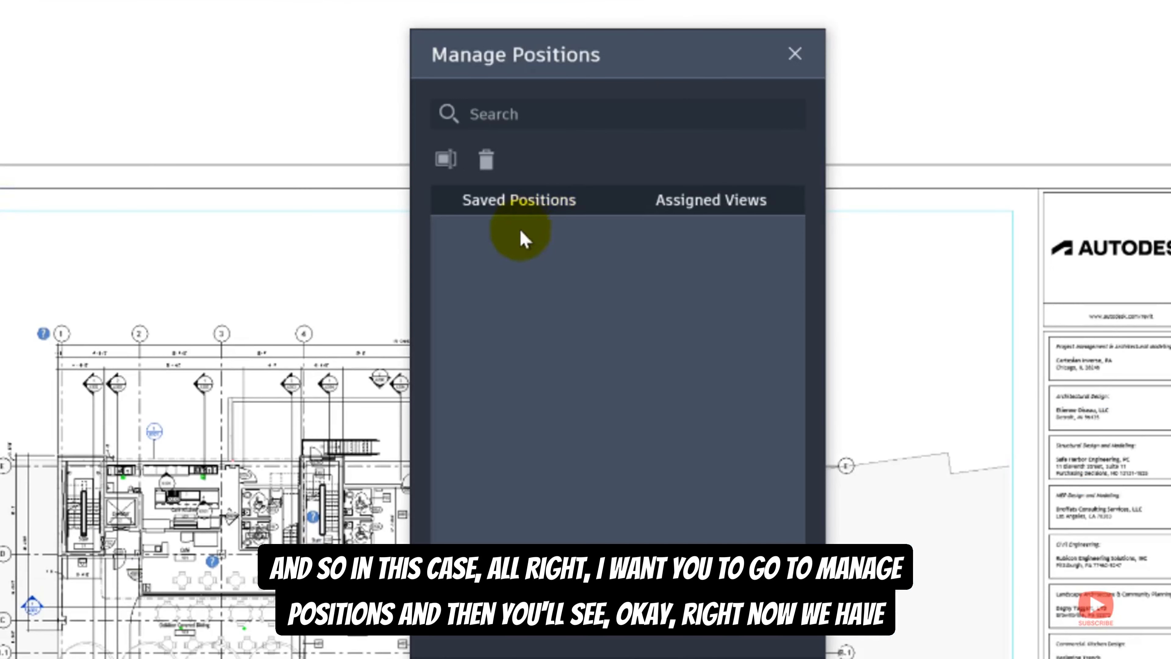
pyautogui.moveTo(646, 44); pyautogui.dragTo(581, 16)
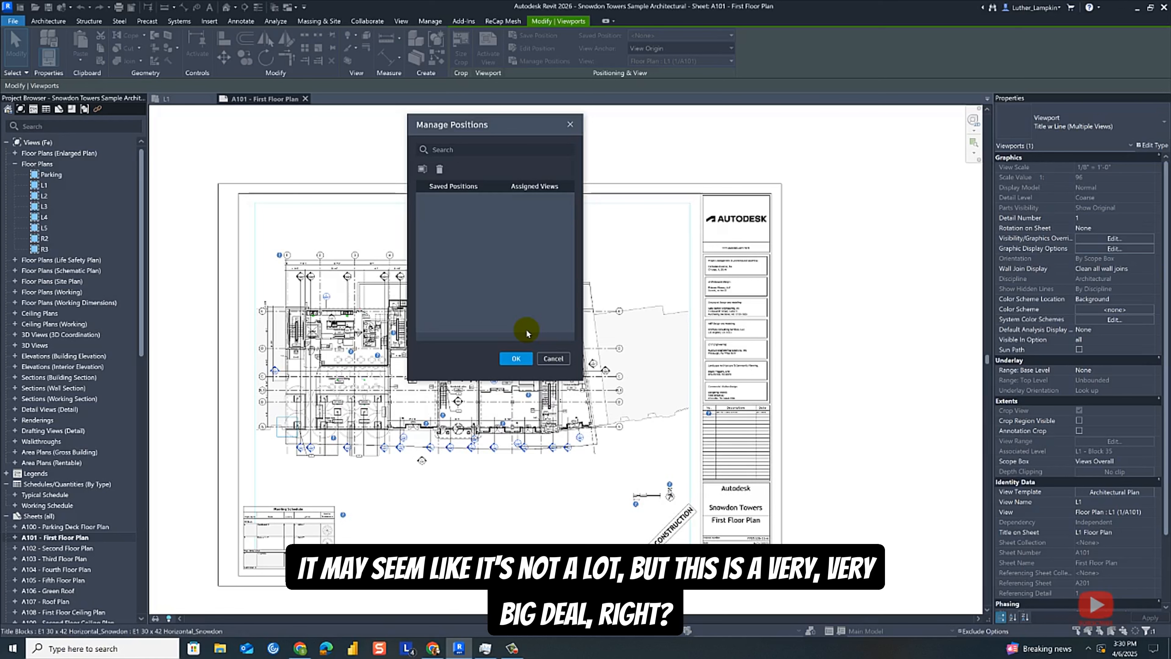
pyautogui.moveTo(504, 127); pyautogui.dragTo(523, 125)
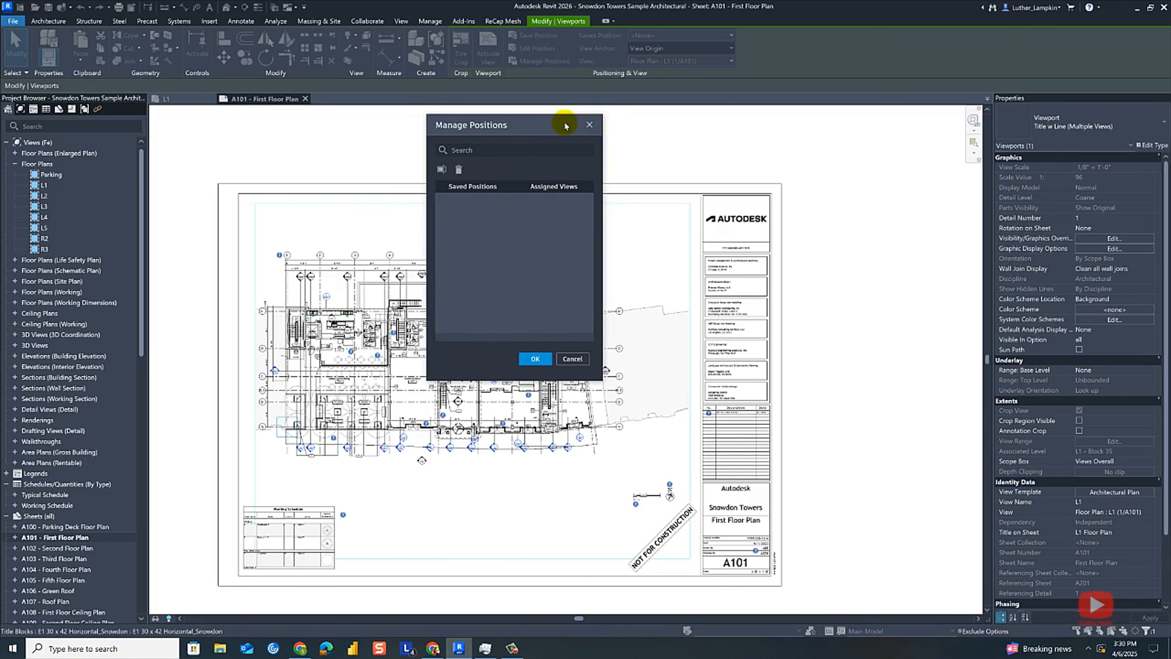
pyautogui.click(590, 125)
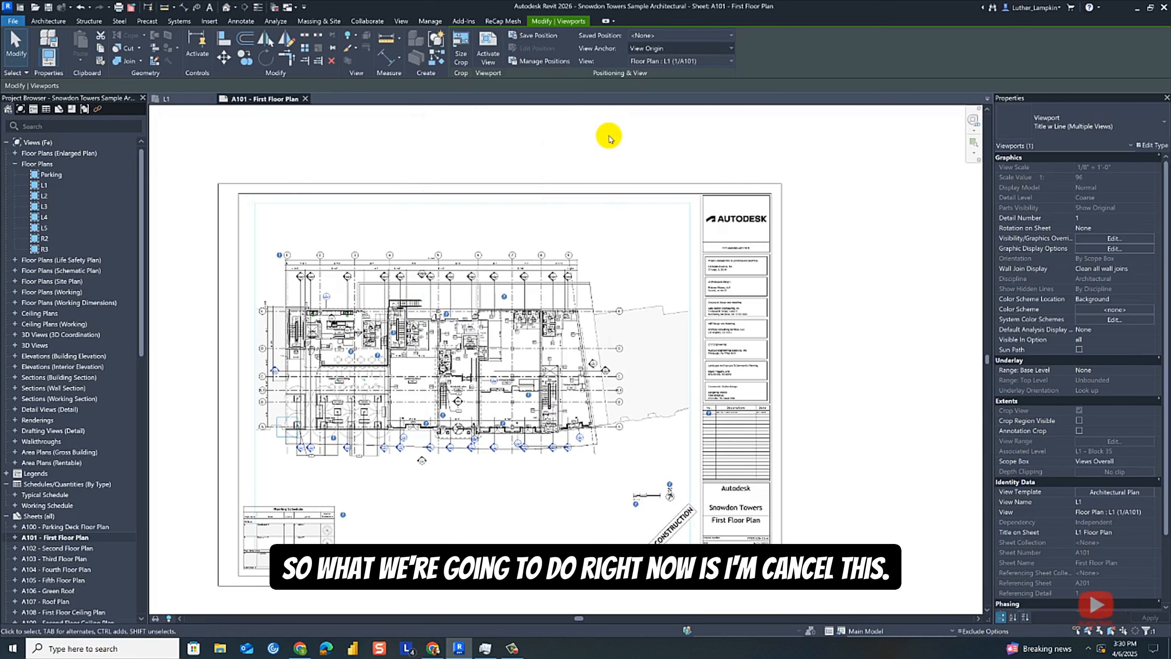
# Step: Move the floor plan viewport lower on sheet A101 and save its position as "Plan - Slightly Left"
pyautogui.moveTo(448, 338); pyautogui.dragTo(496, 420)
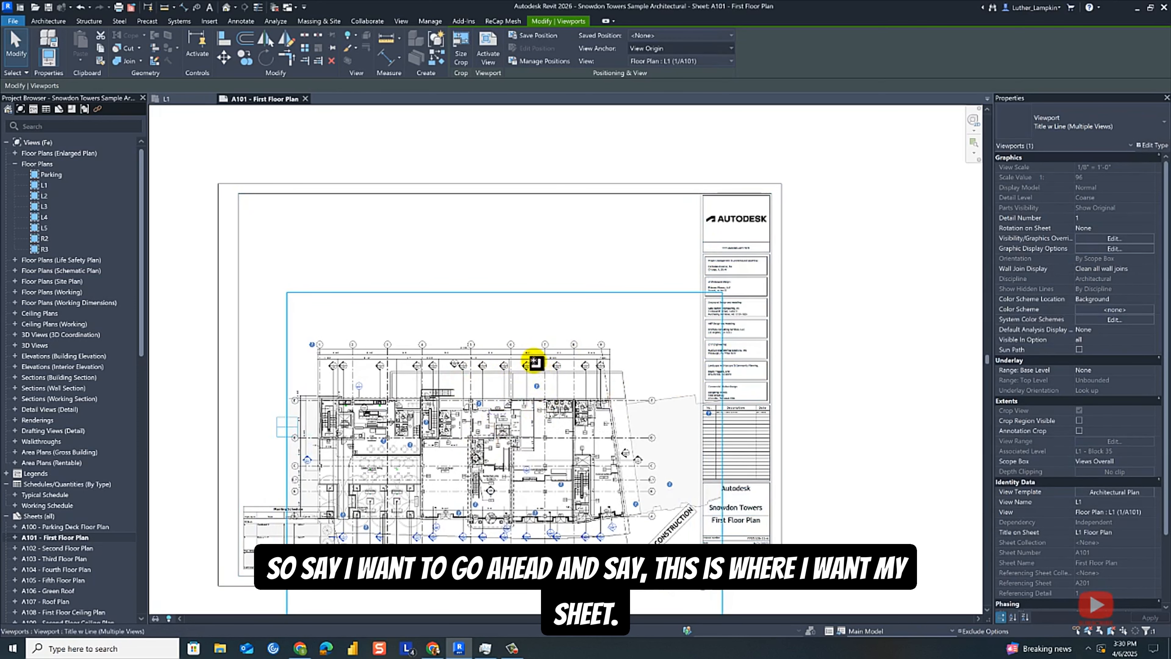
pyautogui.hotkey('ctrl', 'z')
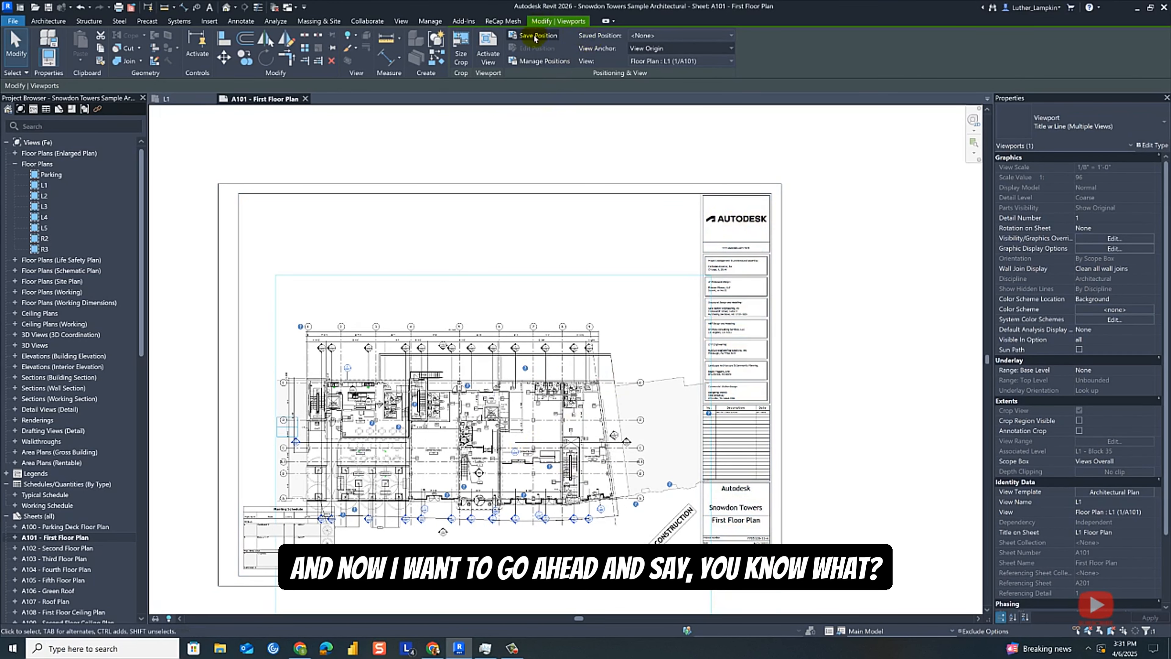
pyautogui.click(551, 41)
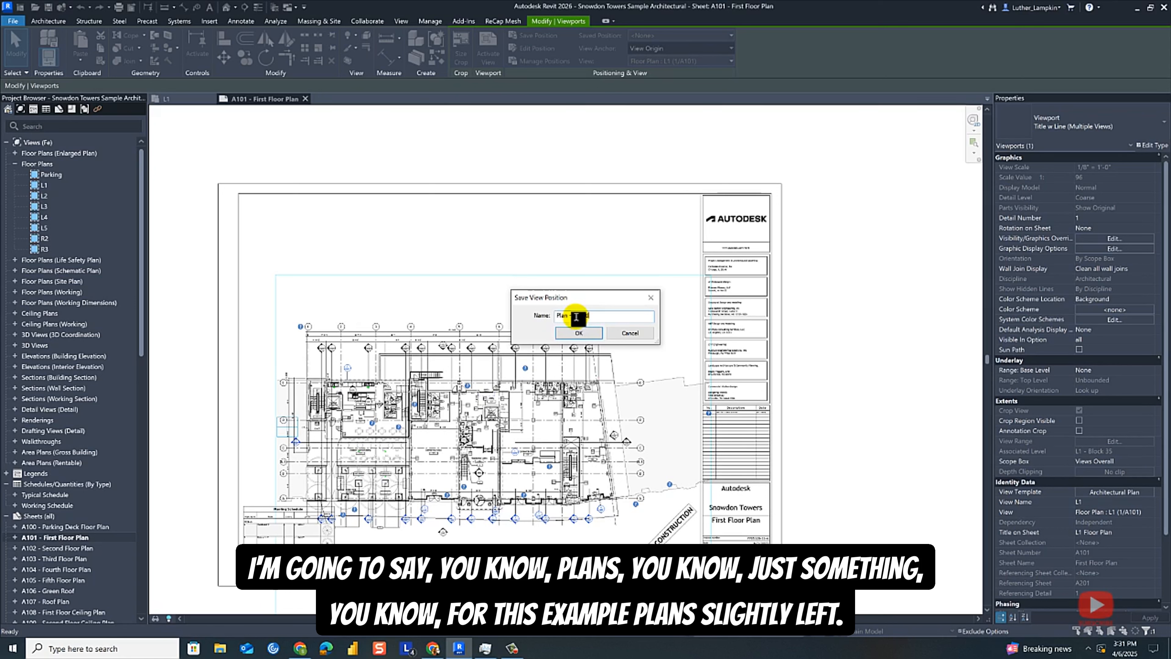
pyautogui.write('Lef')
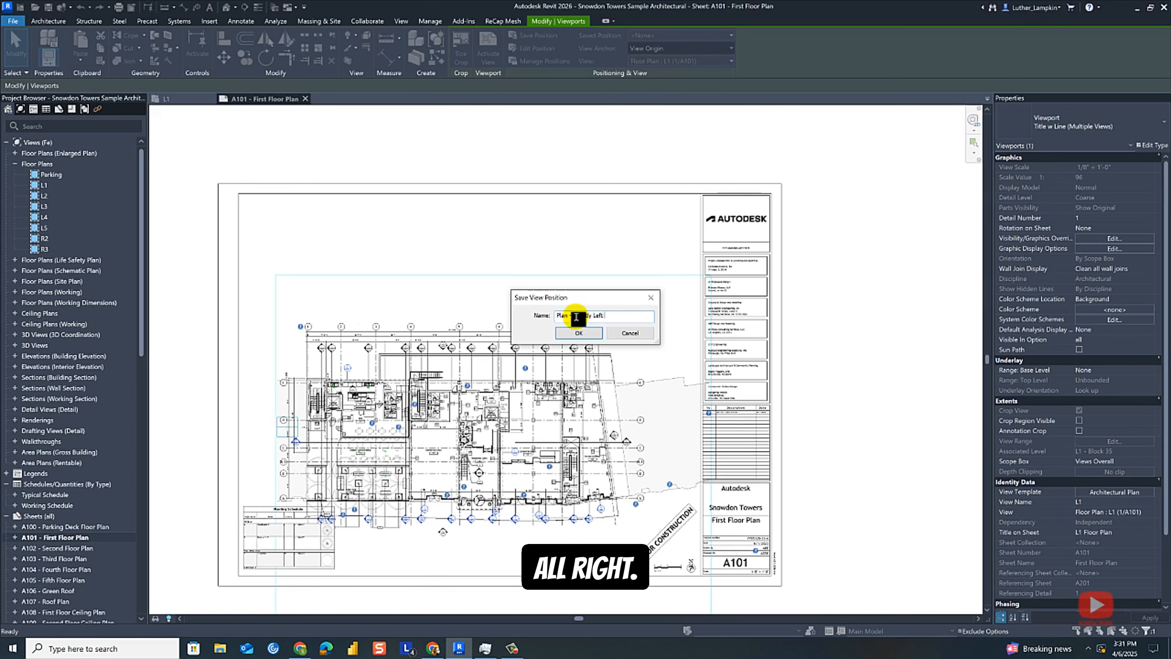
pyautogui.write('t')
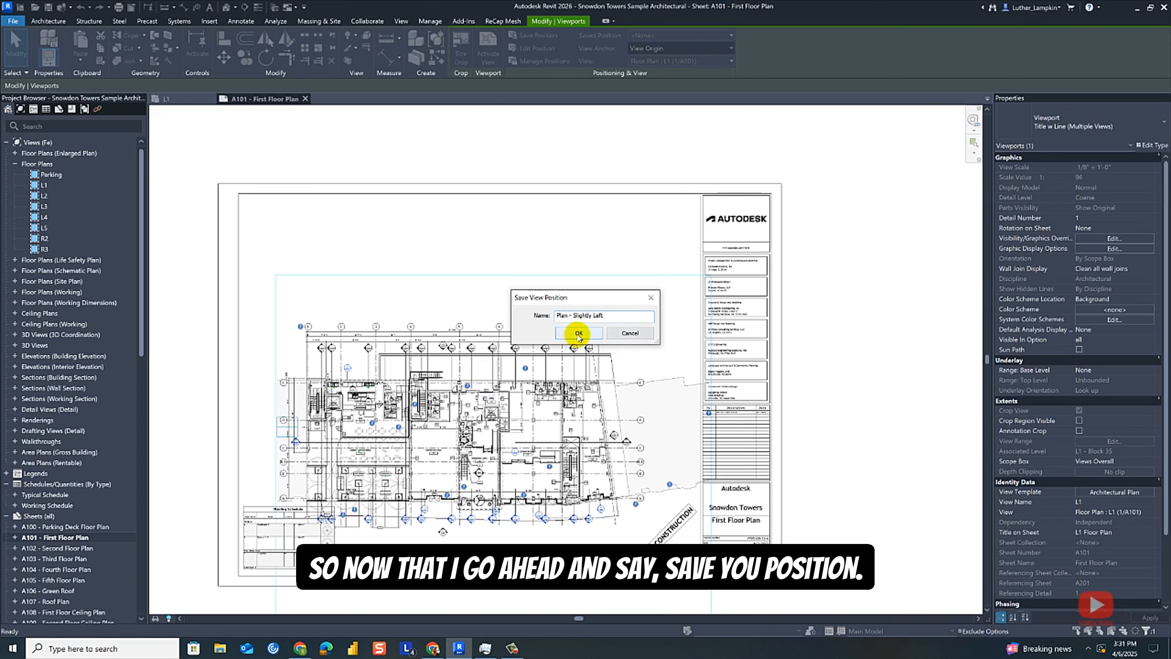
pyautogui.click(578, 333)
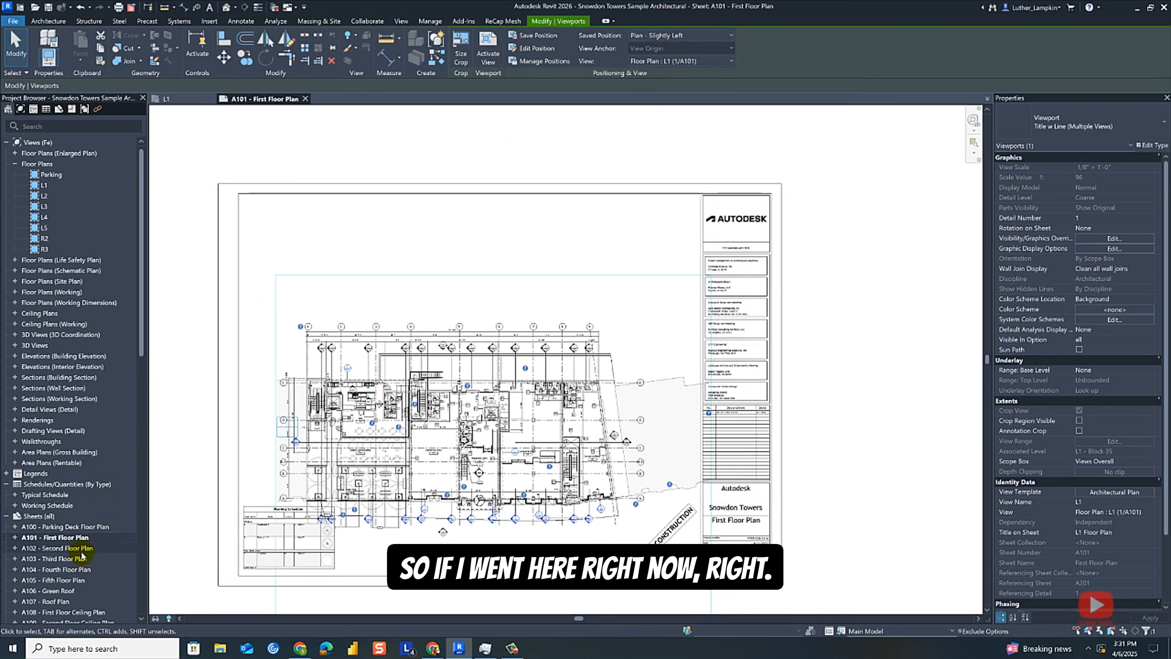
# Step: Try to move the floor plan viewport on the sheet while the "Plan - Slightly Left" saved position is assigned
pyautogui.moveTo(366, 464); pyautogui.dragTo(407, 255)
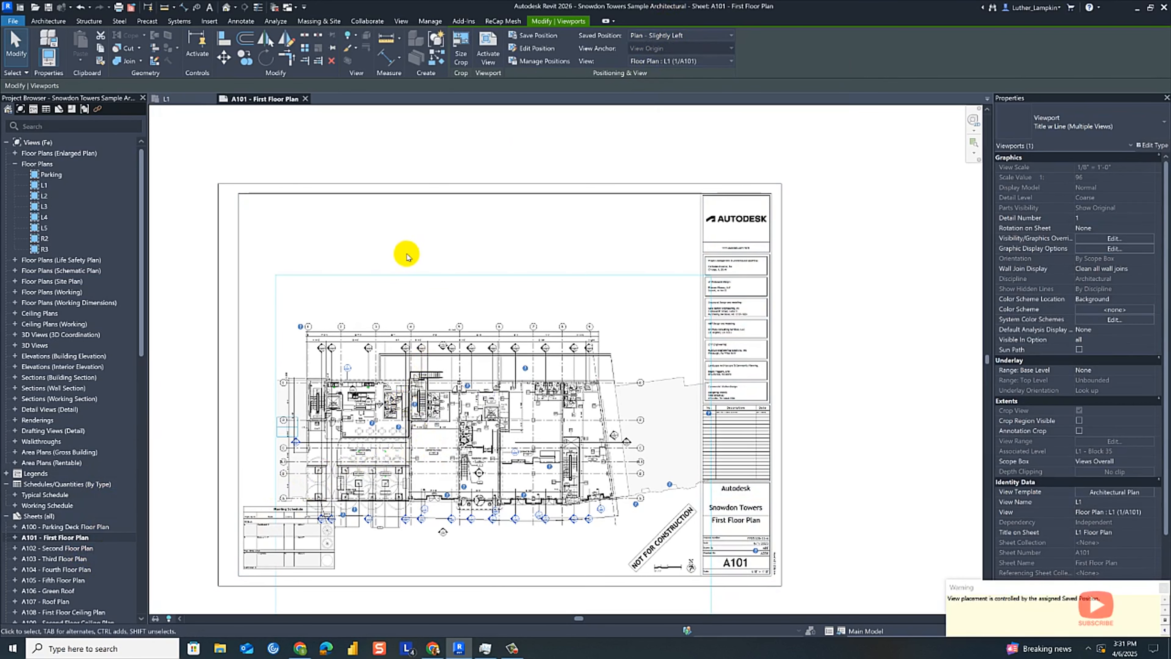
pyautogui.rightClick(406, 254)
pyautogui.click(411, 231)
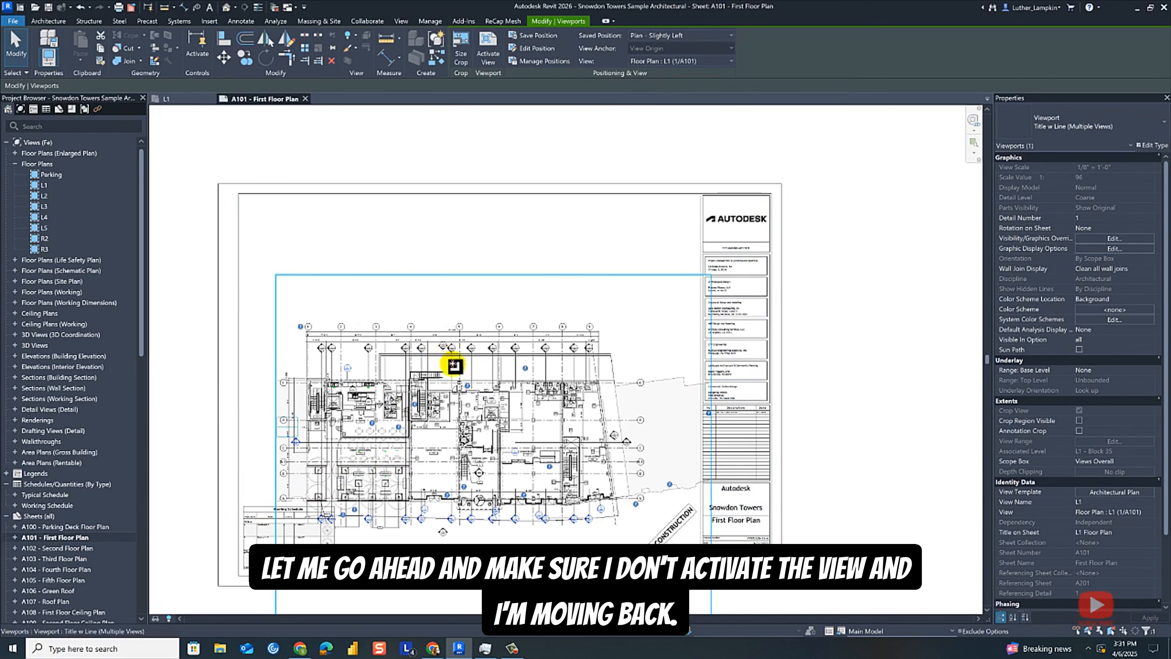
pyautogui.click(846, 377)
pyautogui.click(529, 434)
pyautogui.moveTo(531, 435); pyautogui.dragTo(502, 385)
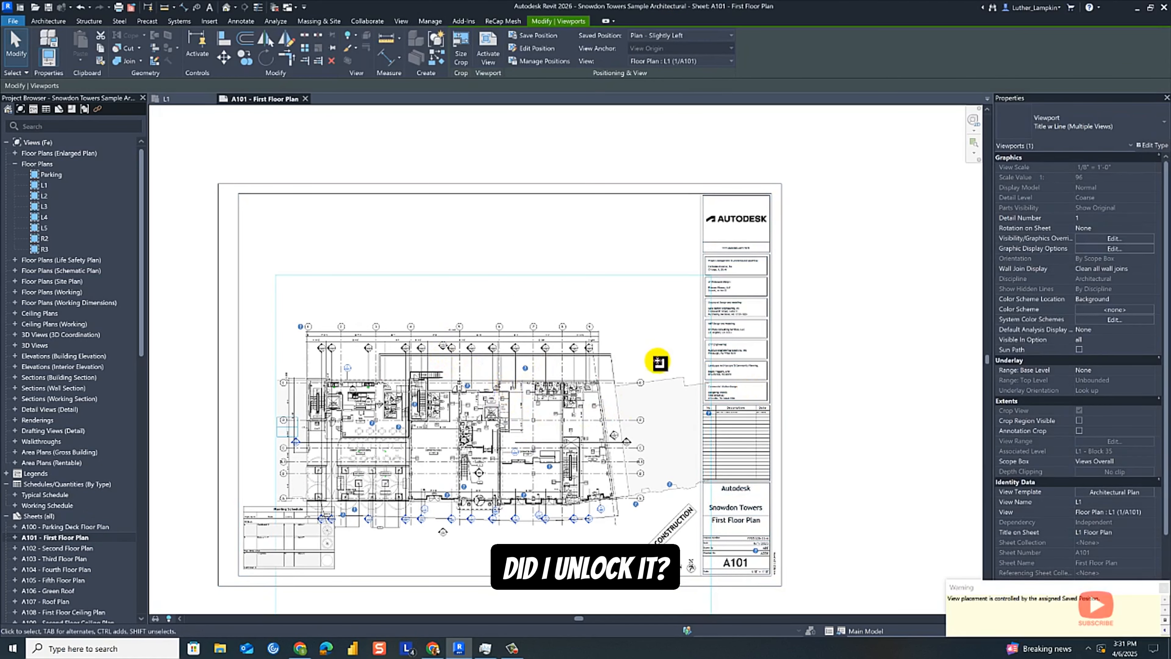
pyautogui.scroll(-1, 664, 361)
pyautogui.scroll(1, 571, 316)
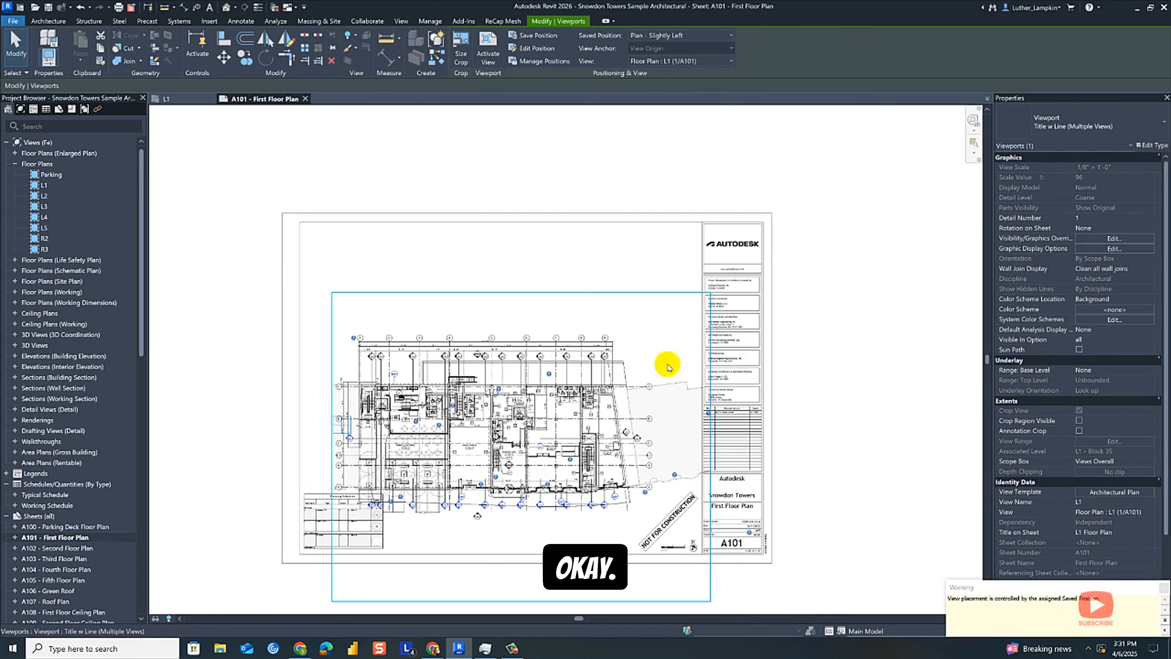
# Step: Set the floor plan viewport's saved position to <None> and move it back up inside the sheet border
pyautogui.click(804, 449)
pyautogui.scroll(-2, 699, 408)
pyautogui.click(470, 431)
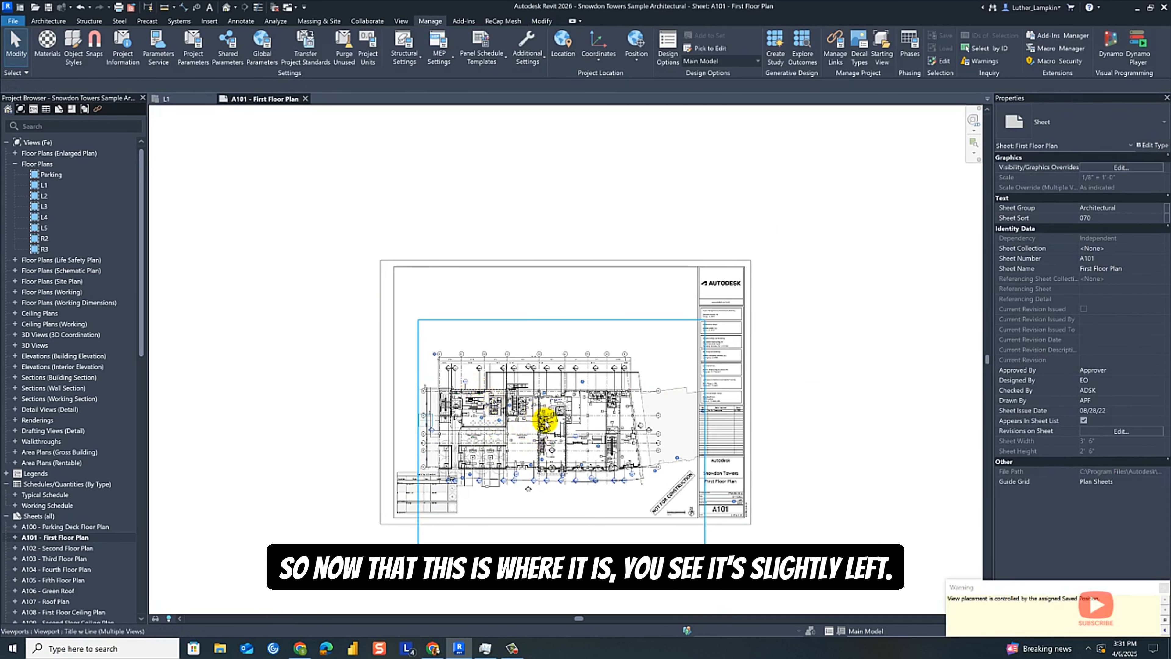
pyautogui.scroll(1, 531, 409)
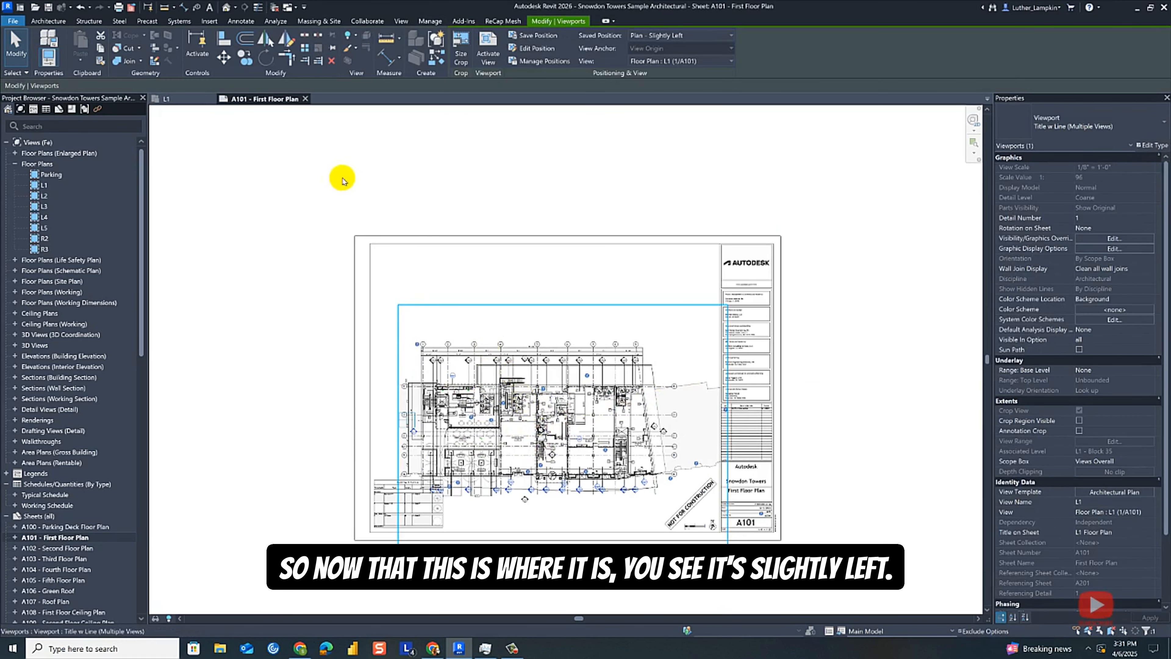
pyautogui.click(670, 36)
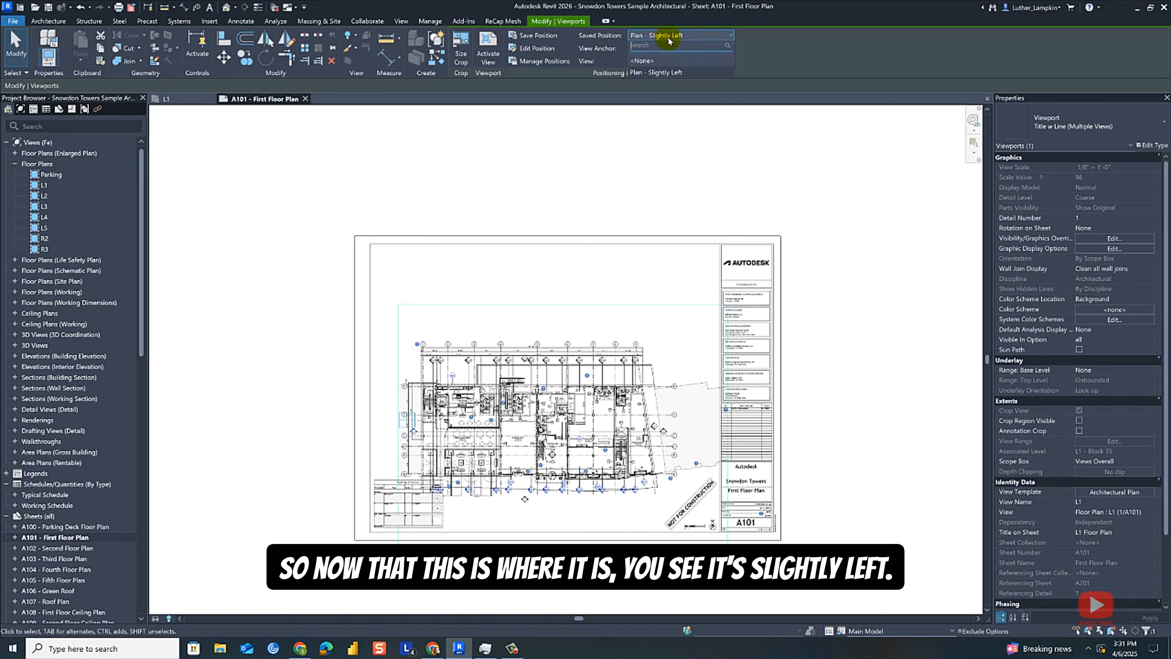
pyautogui.click(654, 61)
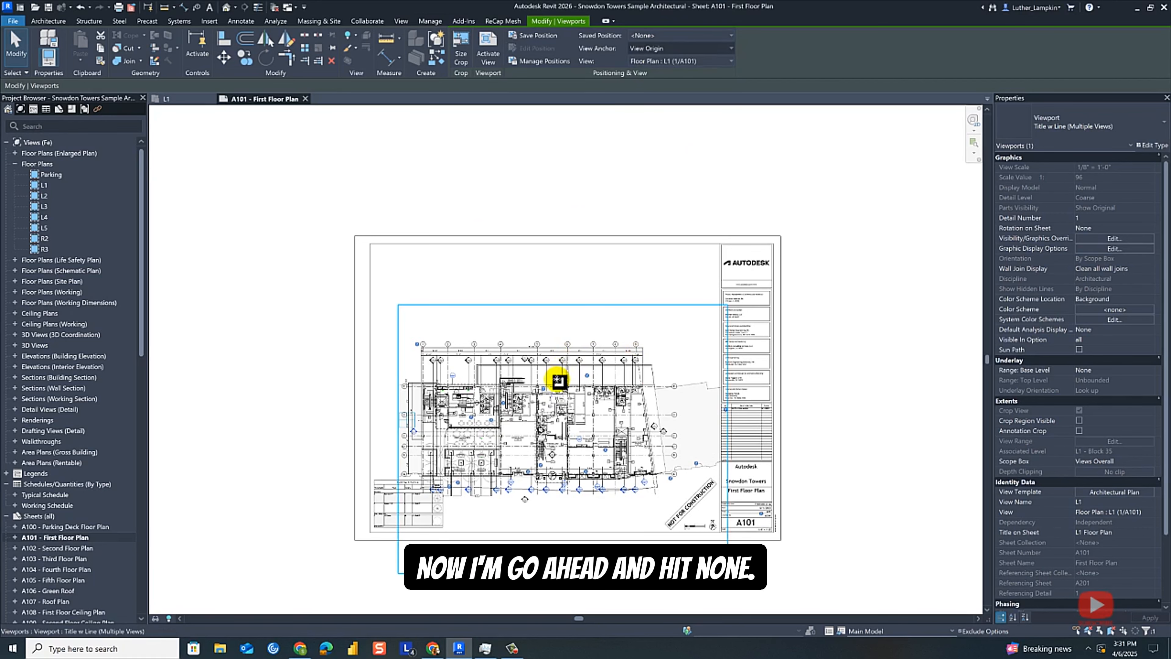
pyautogui.moveTo(545, 363); pyautogui.dragTo(521, 320)
pyautogui.scroll(-1, 553, 344)
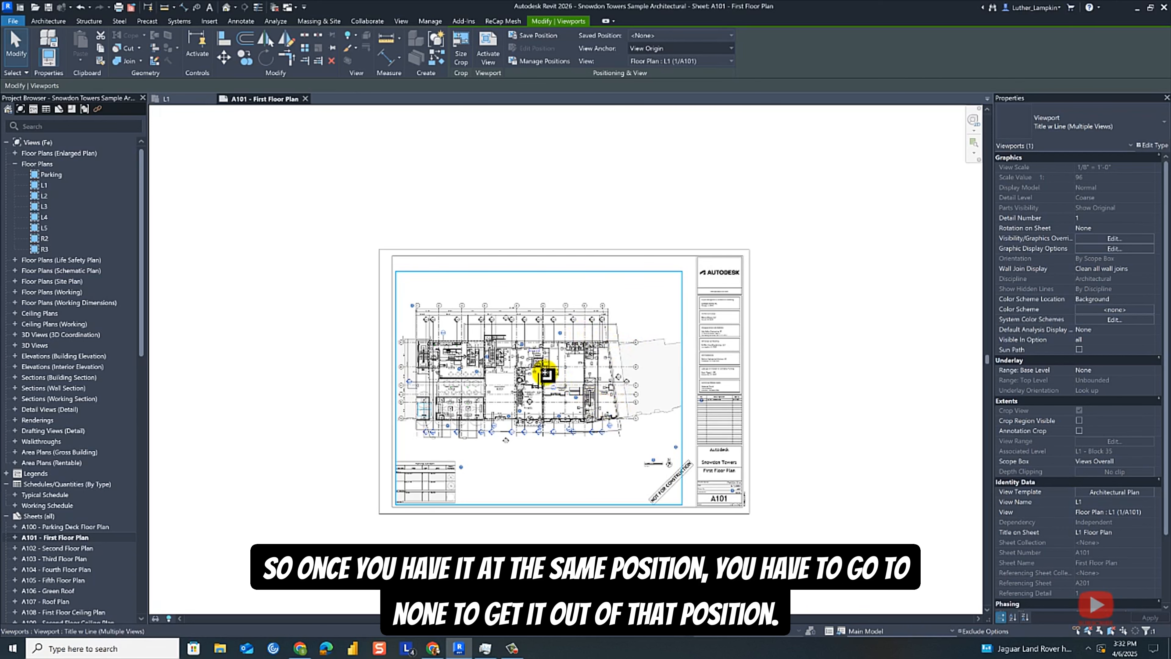
# Step: Save the floor plan viewport's current position on sheet A101 as "Plan - Center"
pyautogui.scroll(3, 564, 397)
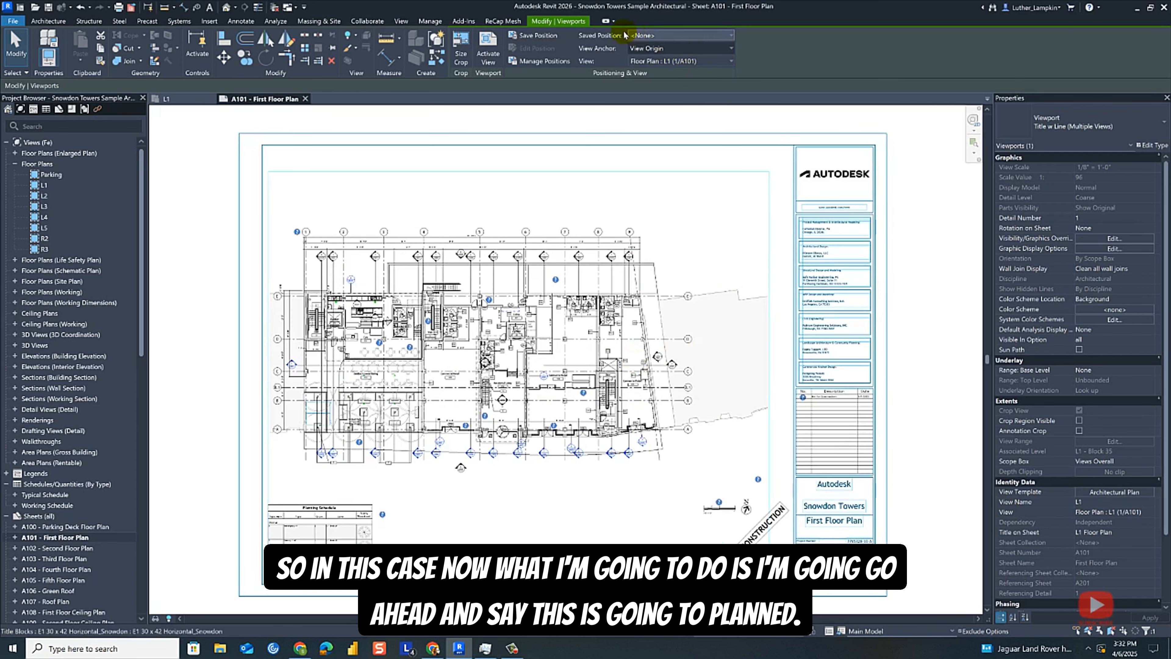
pyautogui.click(538, 36)
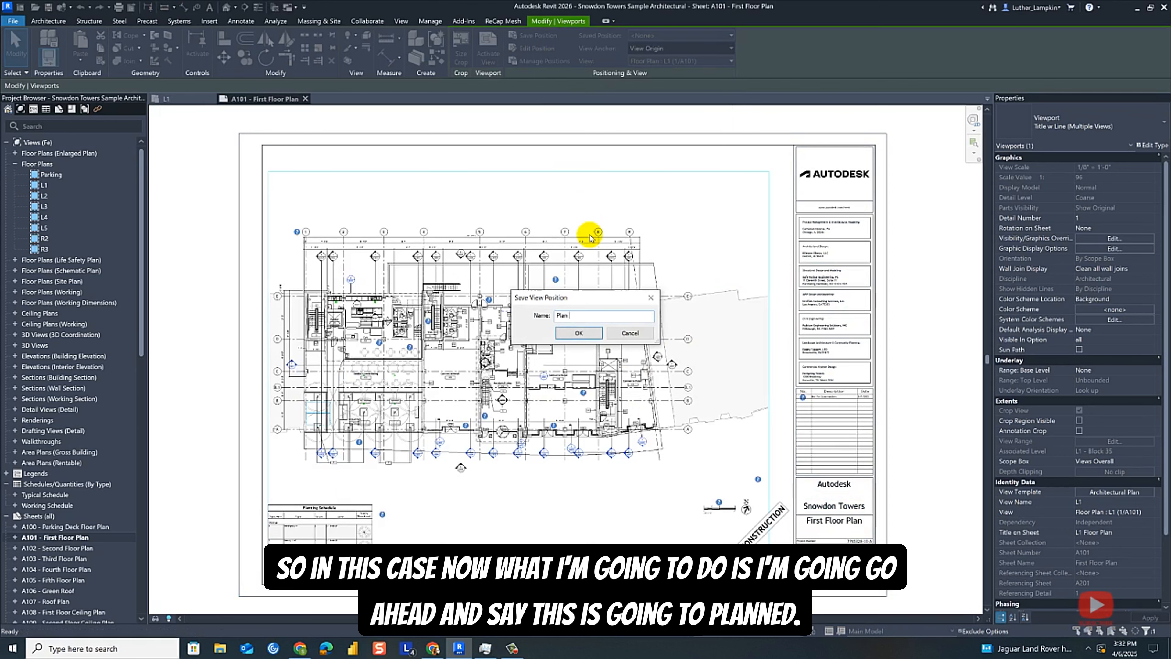
pyautogui.write('Plan - Ce')
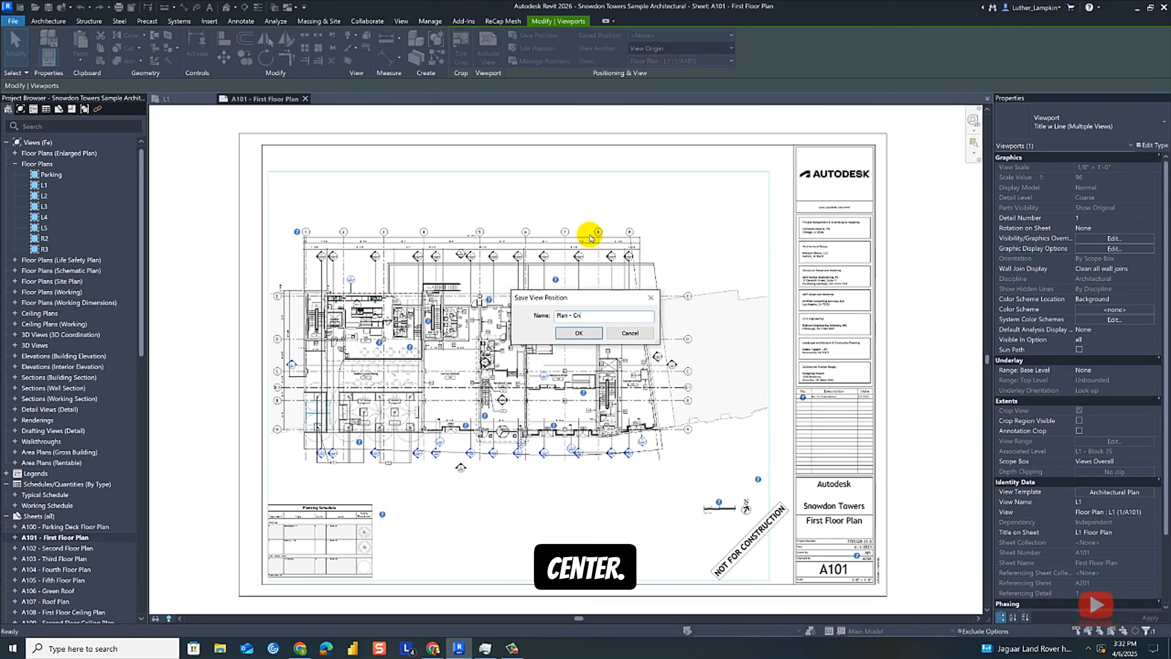
pyautogui.press('BackSpace')
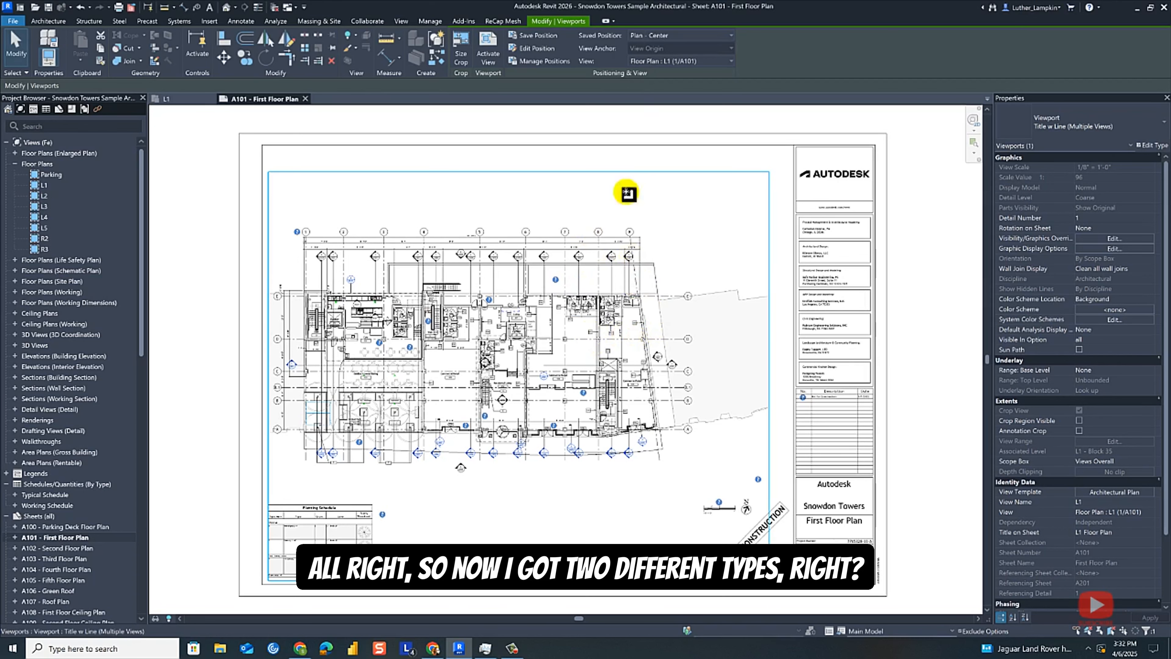
# Step: Check which saved positions are available for the floor plan viewport on sheet A101, without choosing another one
pyautogui.scroll(-2, 588, 235)
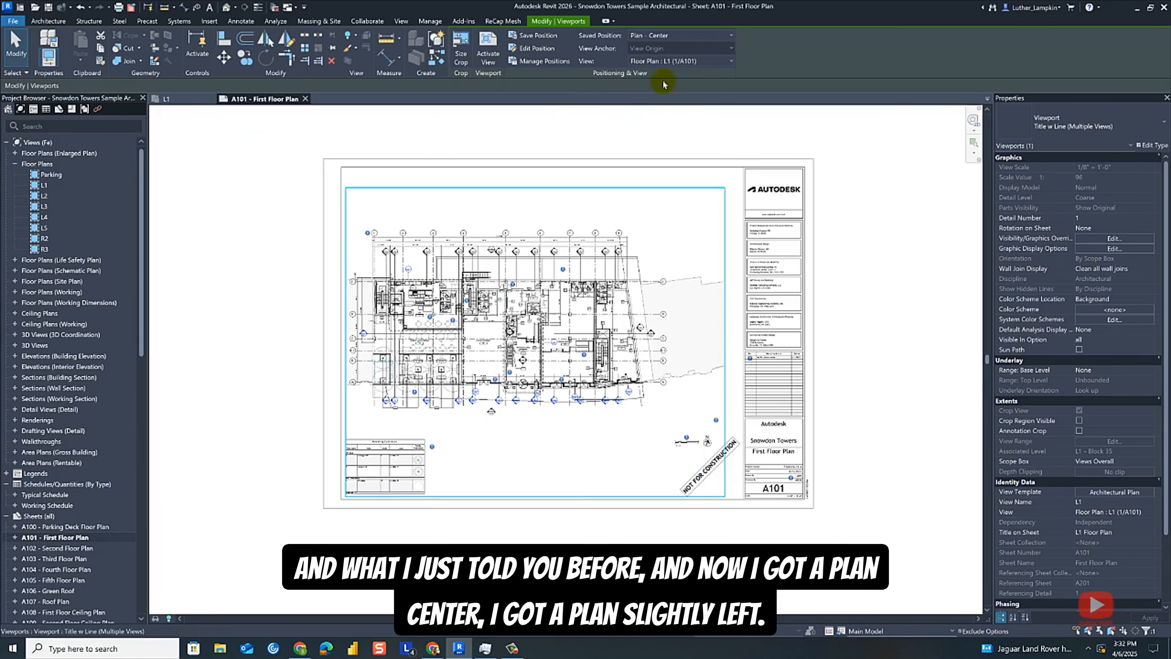
pyautogui.click(671, 36)
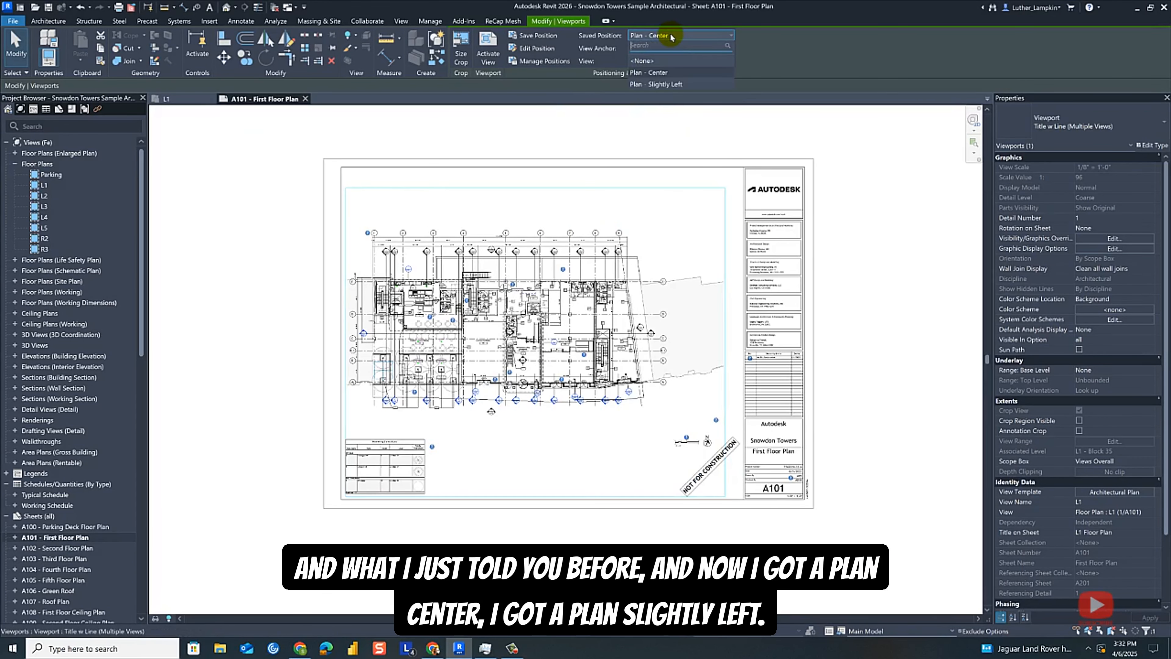
pyautogui.click(677, 131)
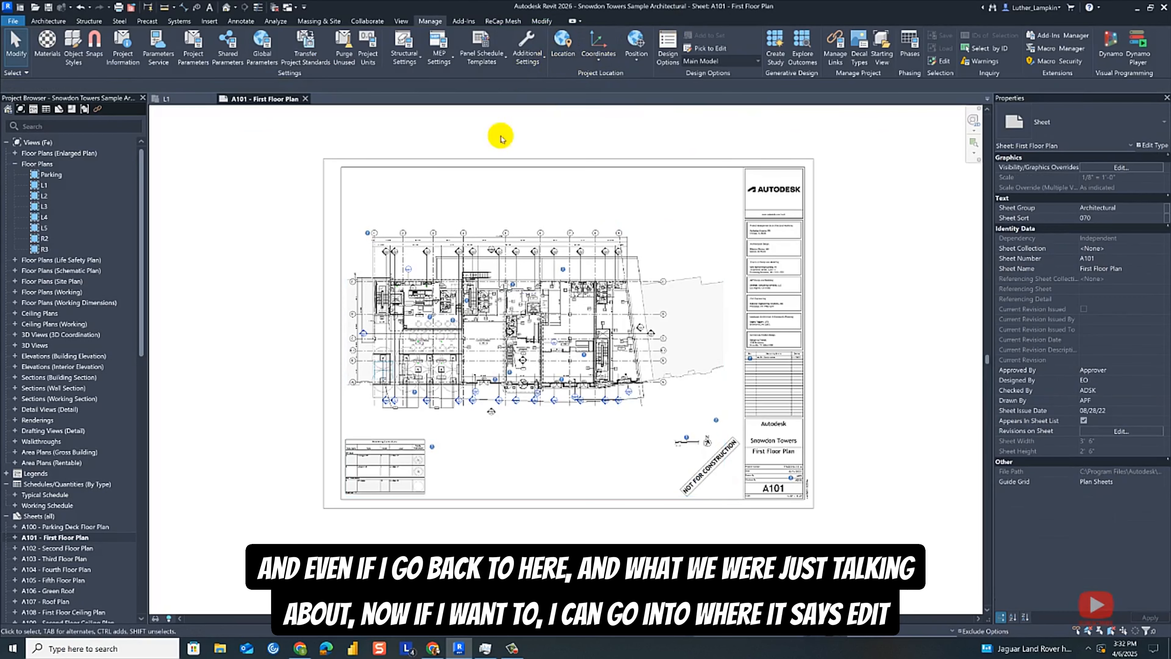
# Step: Start editing the floor plan viewport's "Plan - Center" saved position, and cancel the edit without moving the view
pyautogui.click(507, 300)
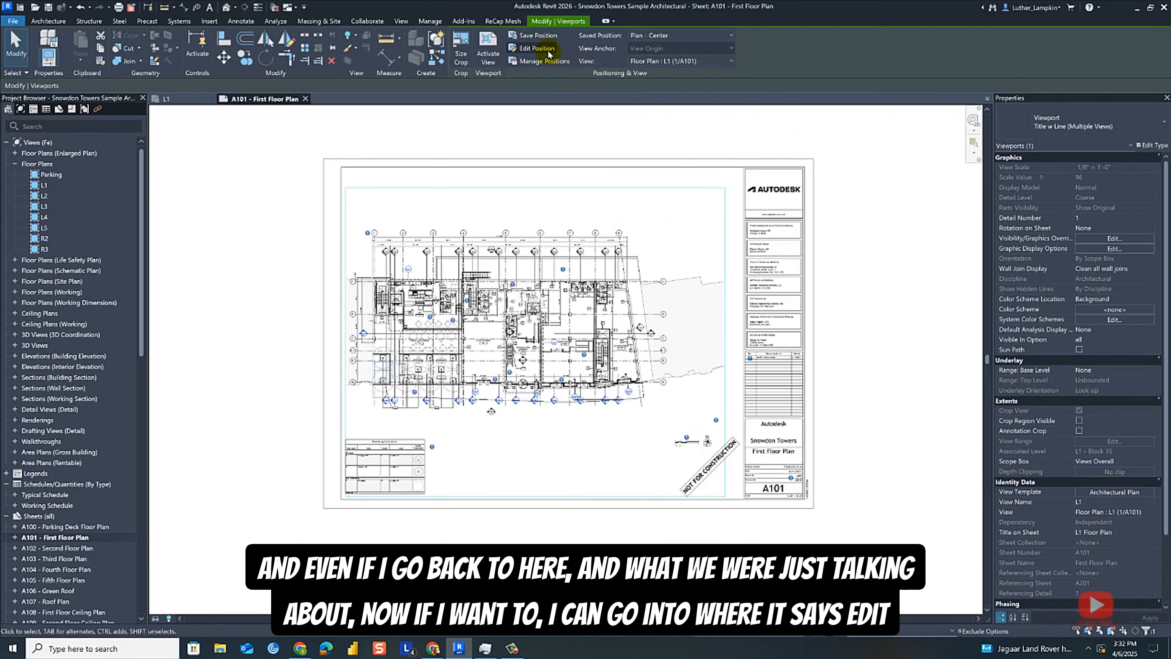
pyautogui.click(532, 49)
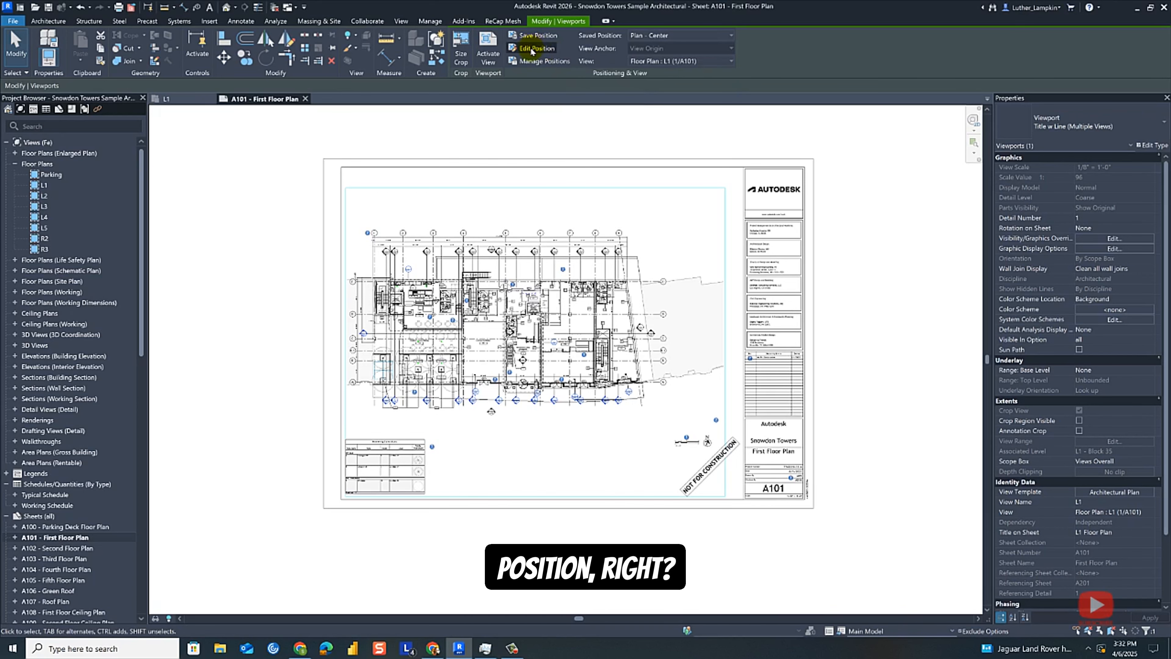
pyautogui.click(582, 170)
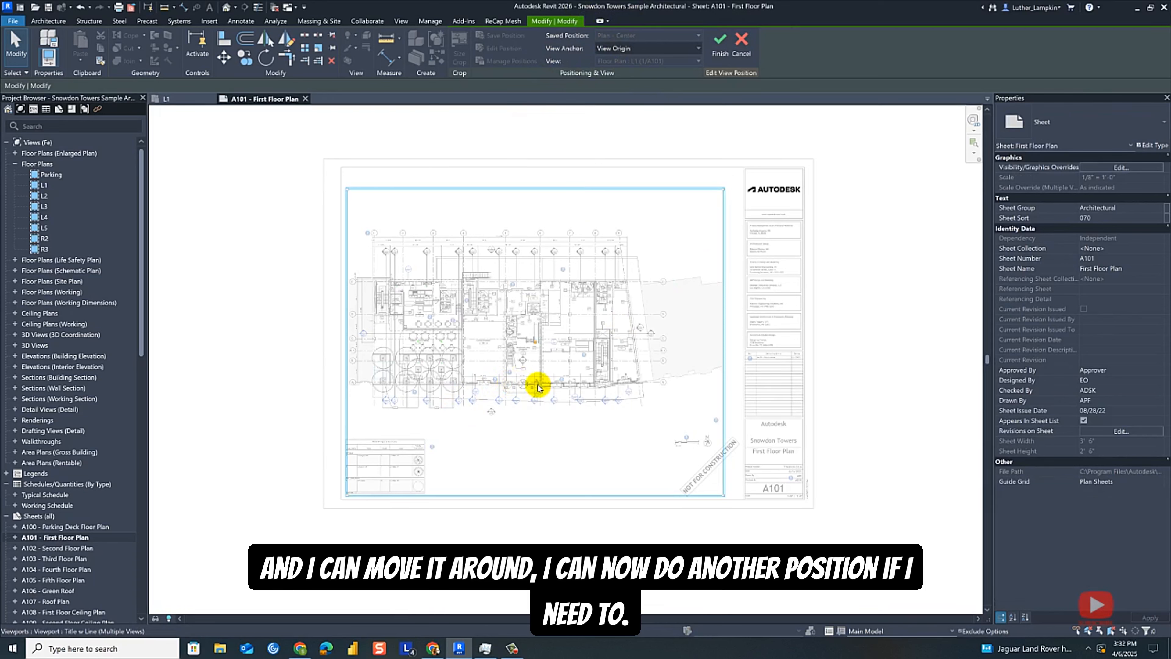
pyautogui.click(742, 50)
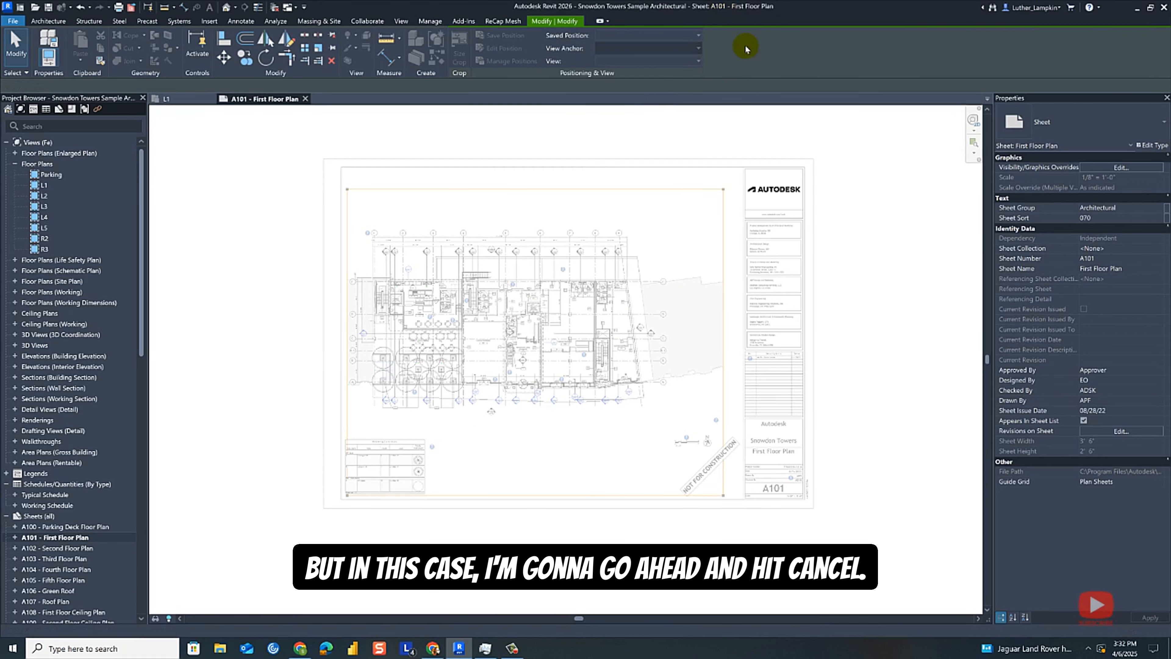
# Step: Open Manage Positions for the floor plan viewport and examine the saved positions and their assigned views
pyautogui.click(558, 232)
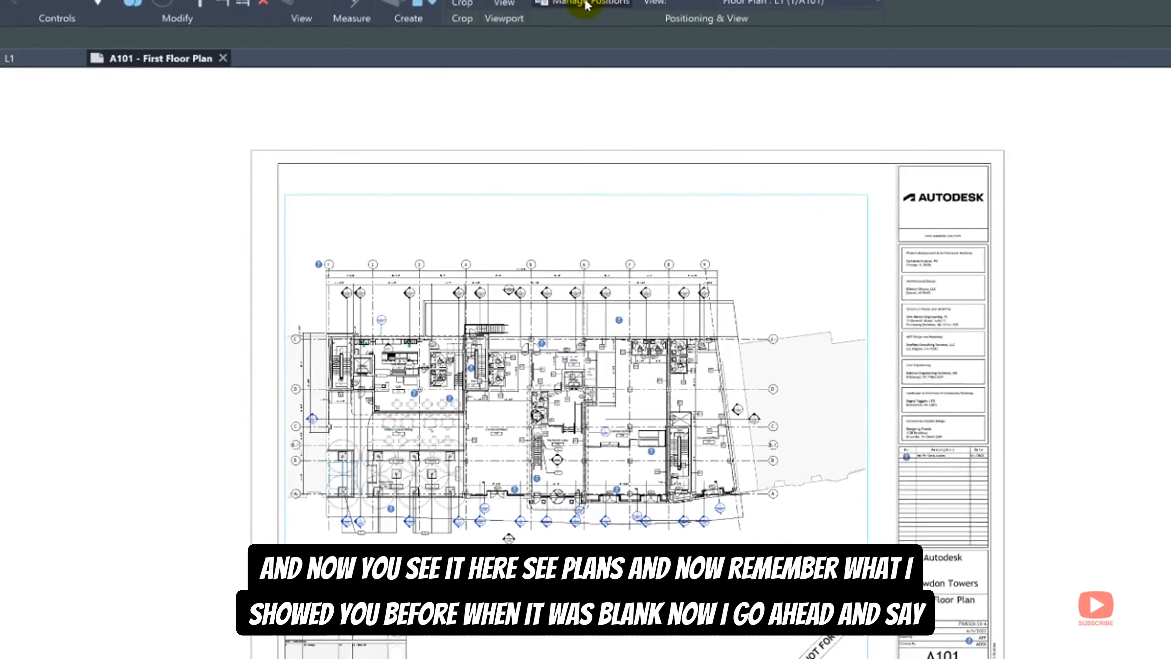
pyautogui.click(684, 3)
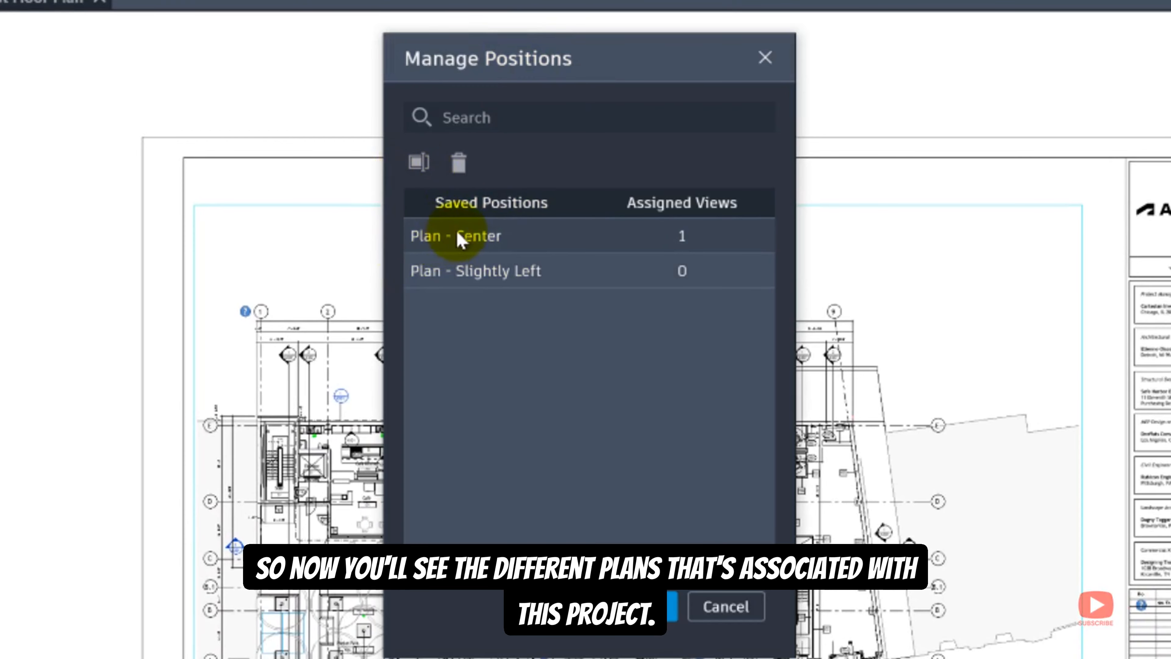
pyautogui.click(483, 283)
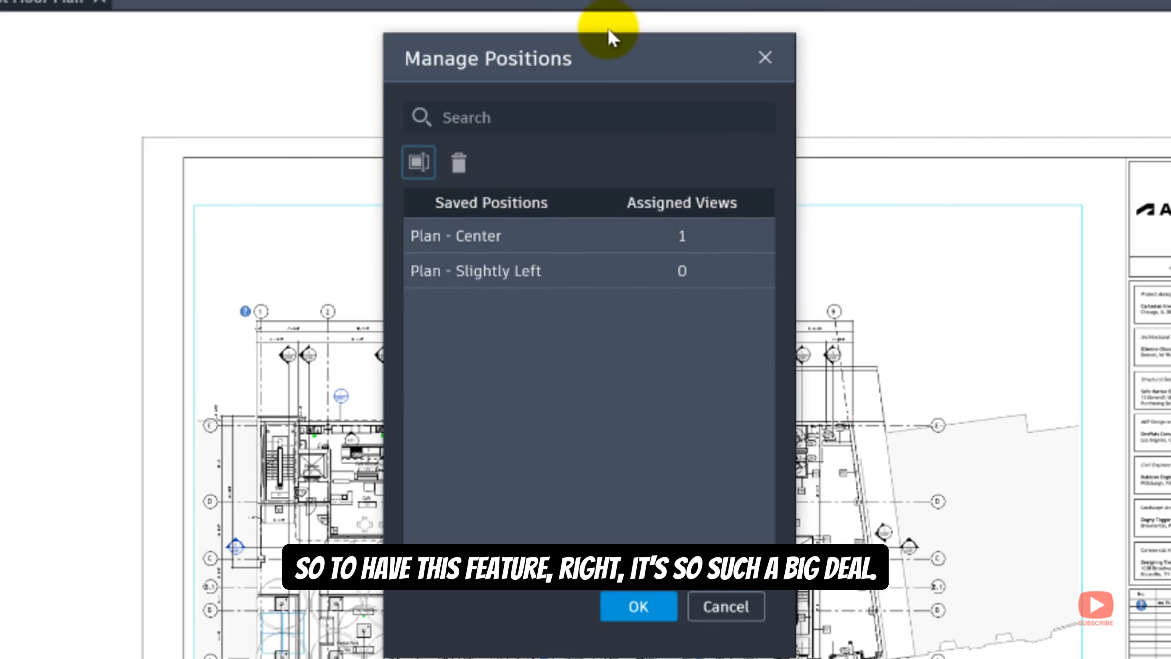
# Step: Search the saved positions for "left", clear the search and close Manage Positions
pyautogui.click(544, 113)
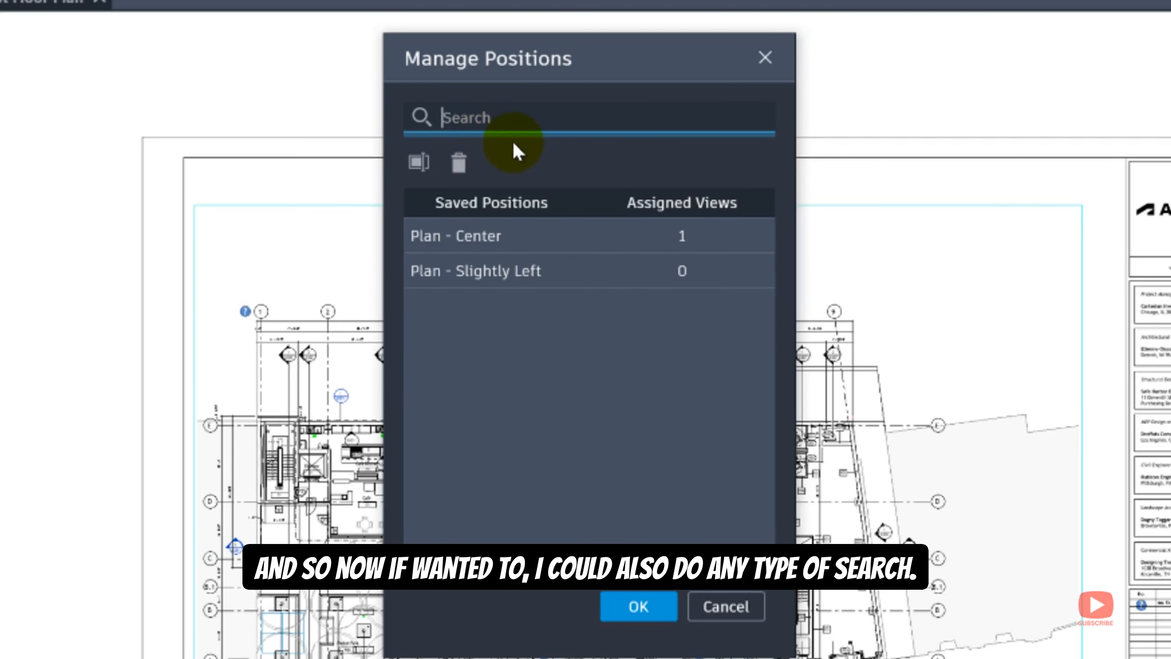
pyautogui.write('left')
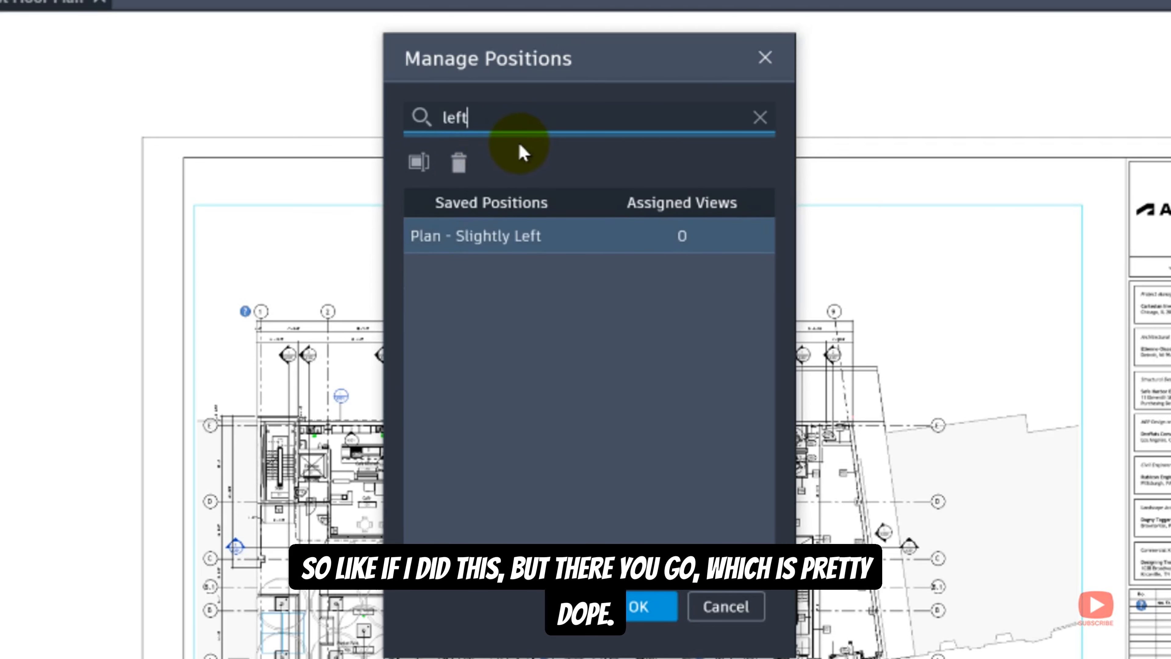
pyautogui.press('BackSpace')
pyautogui.press('BackSpace')
pyautogui.press('BackSpace')
pyautogui.press('BackSpace')
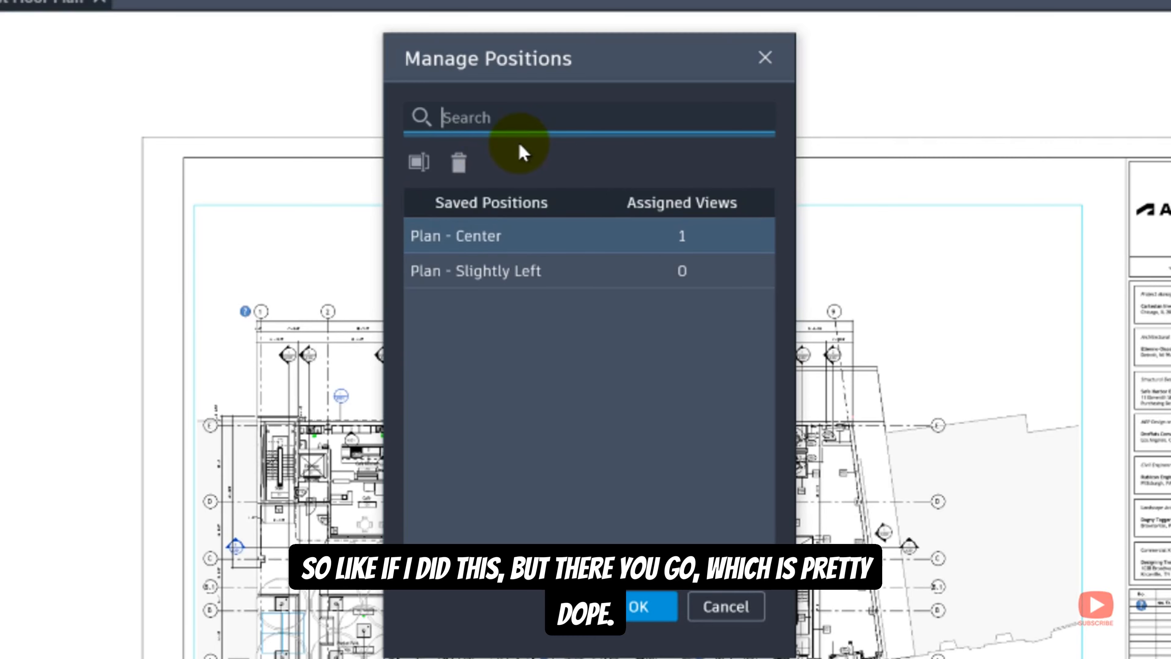
pyautogui.moveTo(543, 46); pyautogui.dragTo(535, 47)
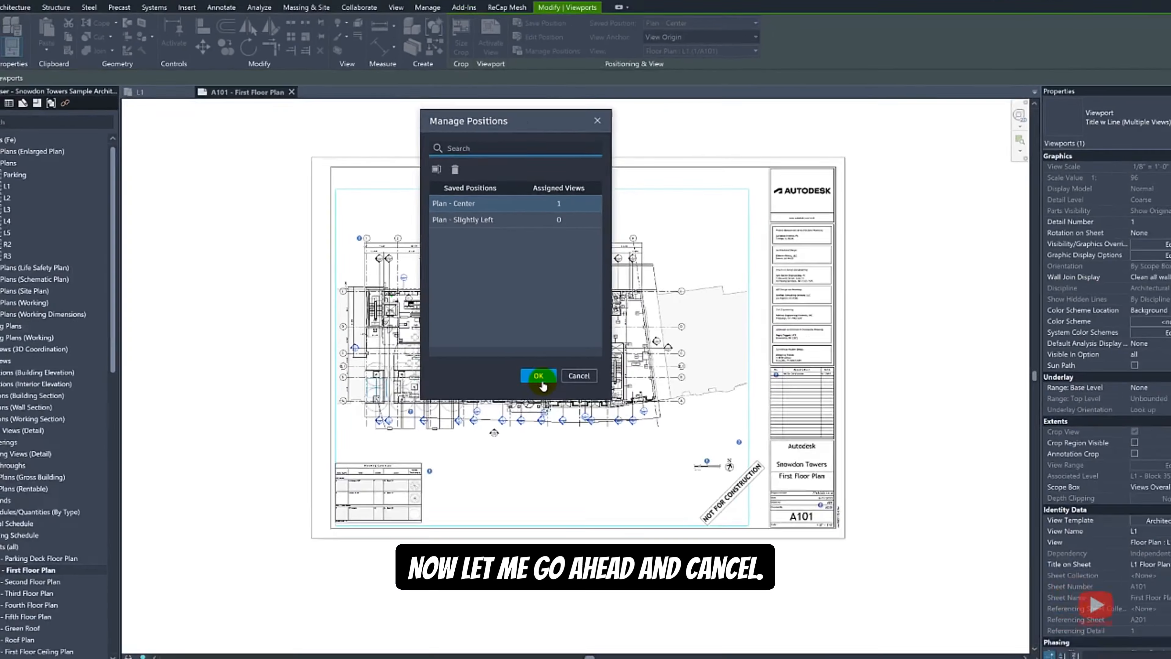
pyautogui.click(653, 500)
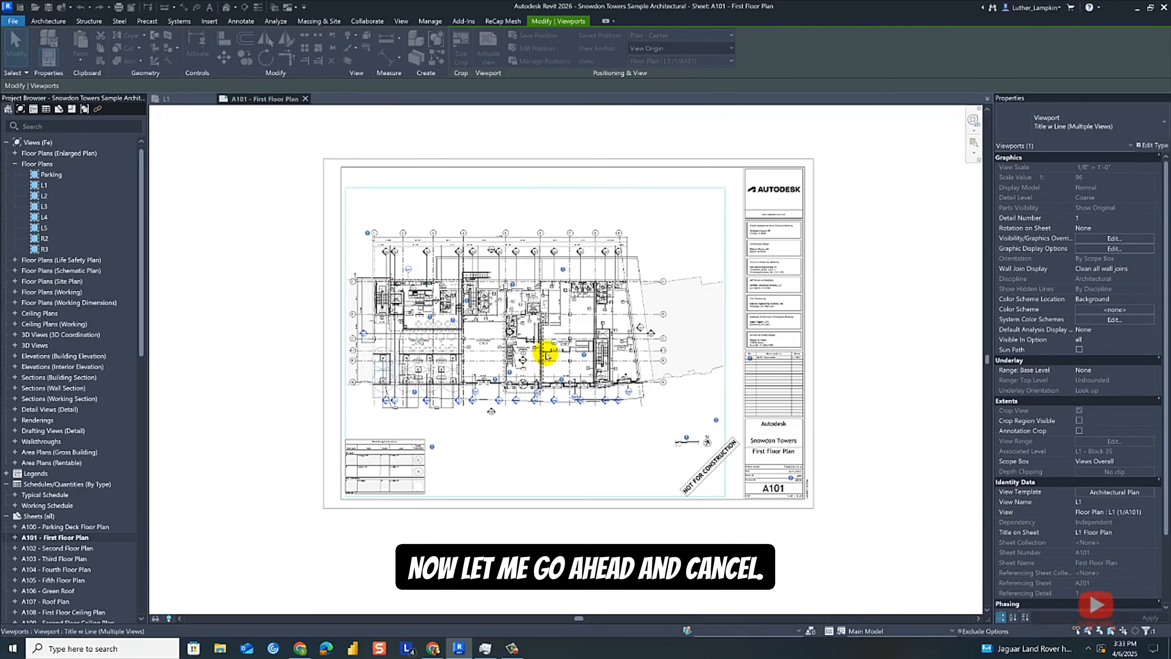
# Step: Open sheet A102 - Second Floor Plan and assign the "Plan - Slightly Left" saved position to its floor plan viewport
pyautogui.doubleClick(67, 549)
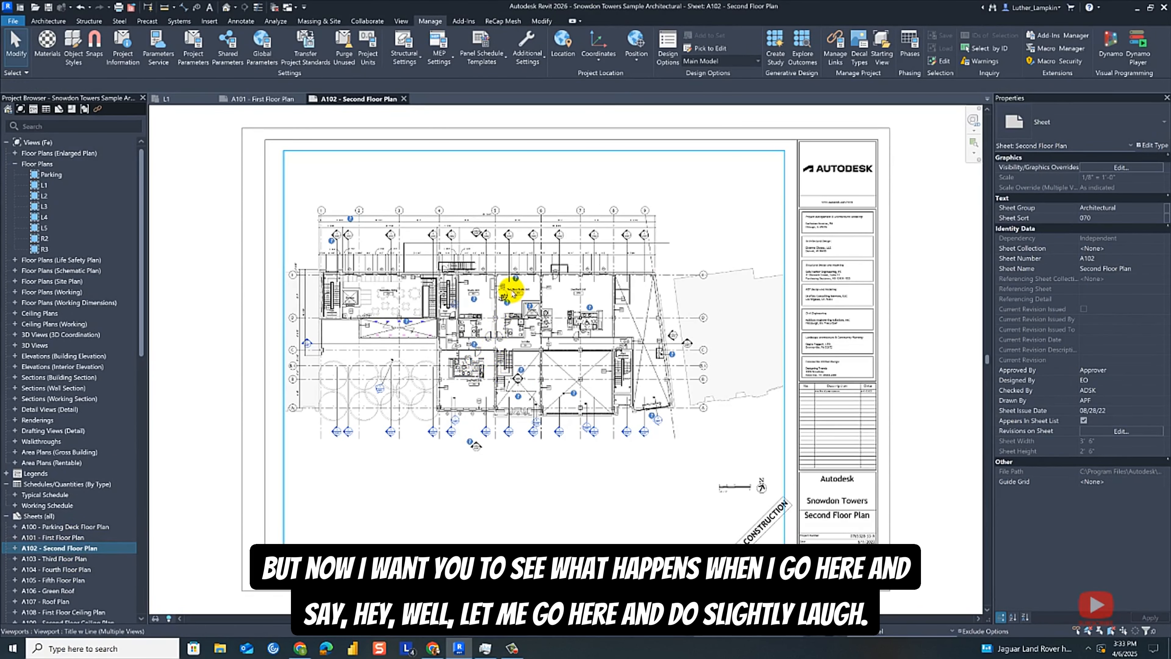
pyautogui.click(507, 293)
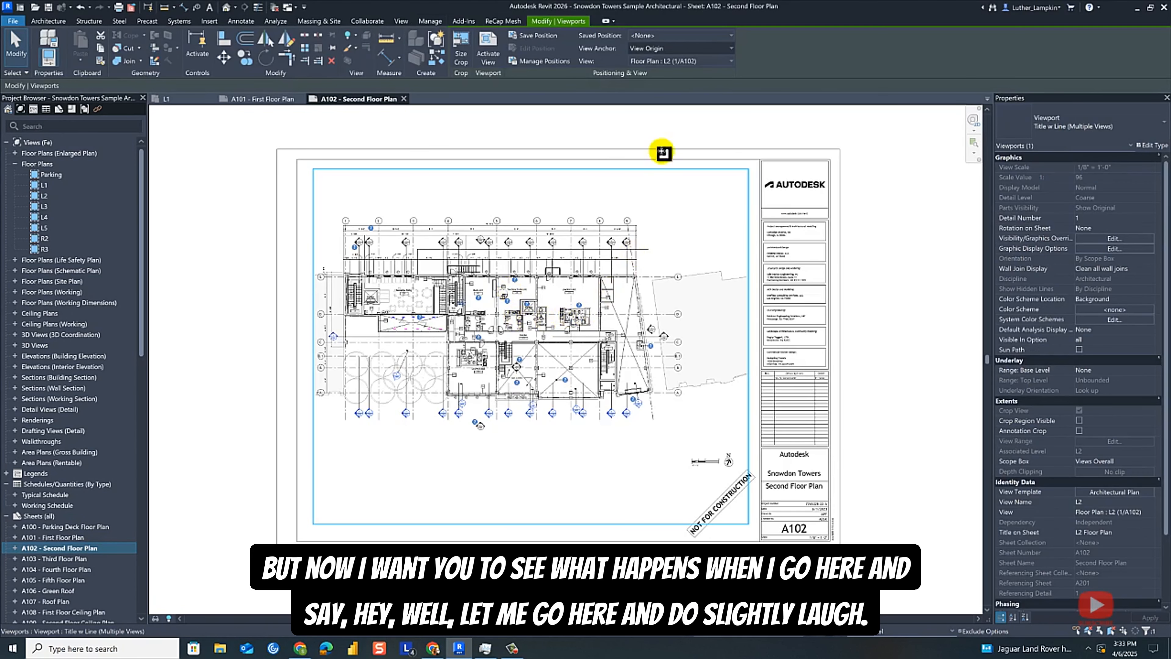
pyautogui.click(680, 37)
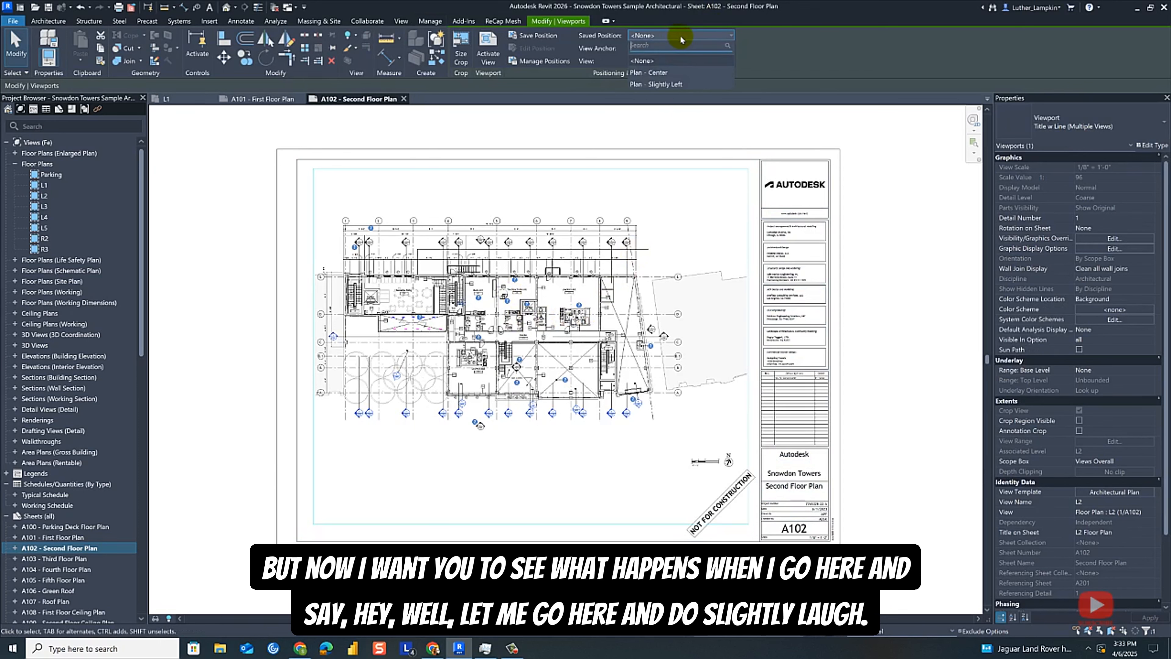
pyautogui.click(666, 84)
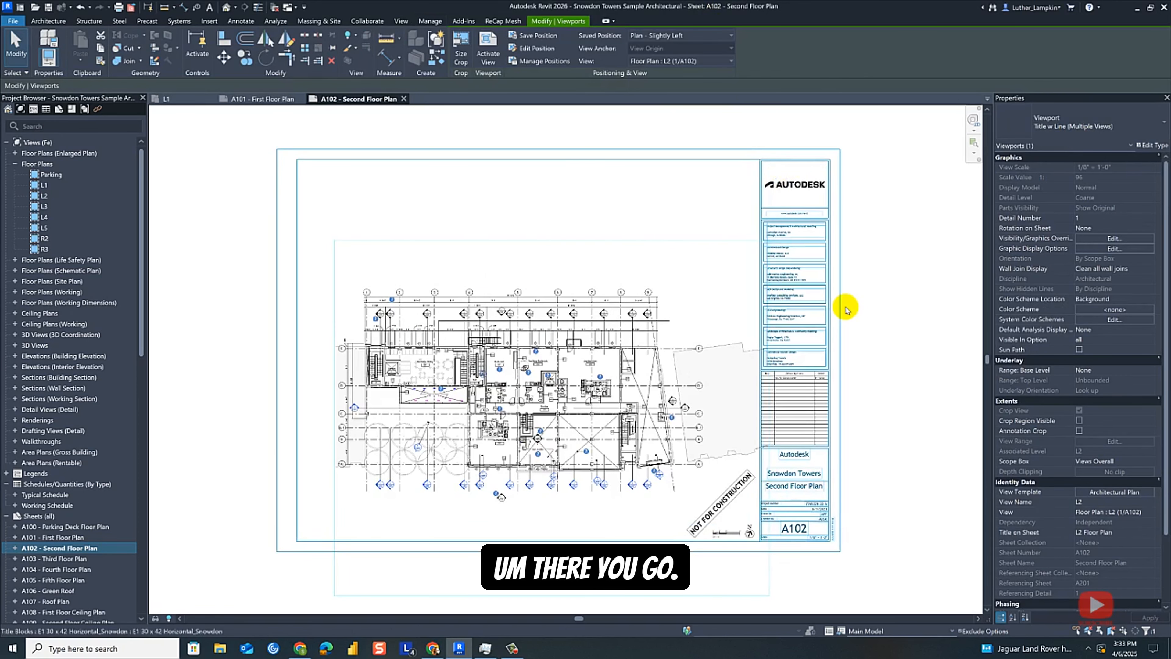
# Step: Open Manage Positions from sheet A102 and check the assigned views of each saved position
pyautogui.click(726, 63)
pyautogui.click(807, 59)
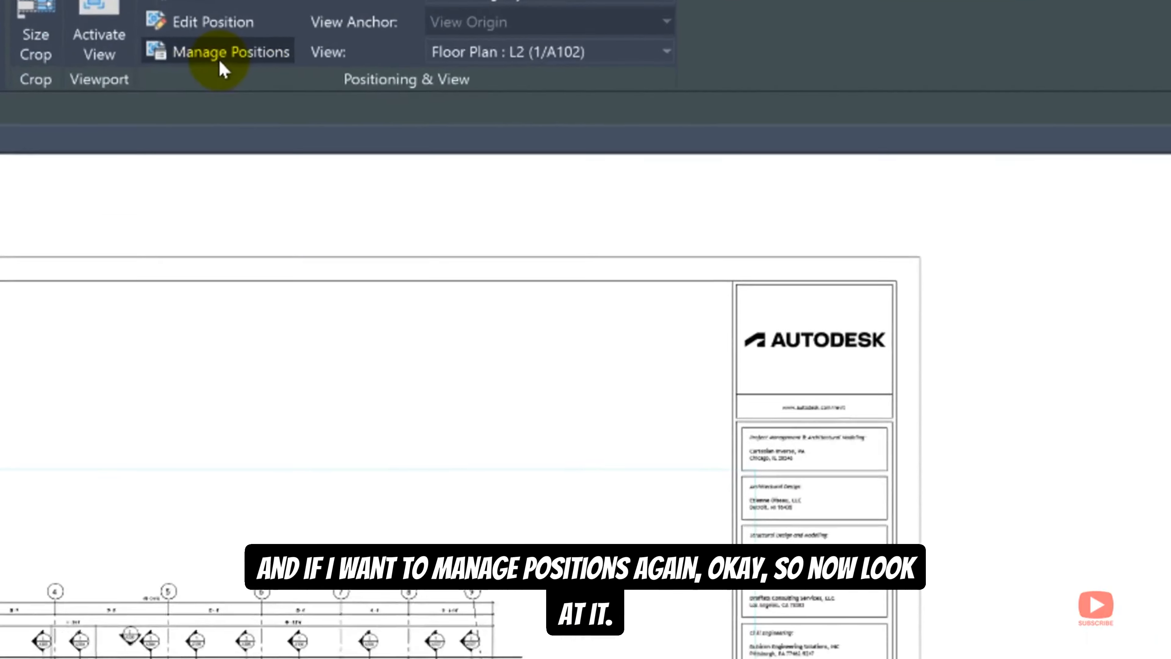
pyautogui.click(220, 66)
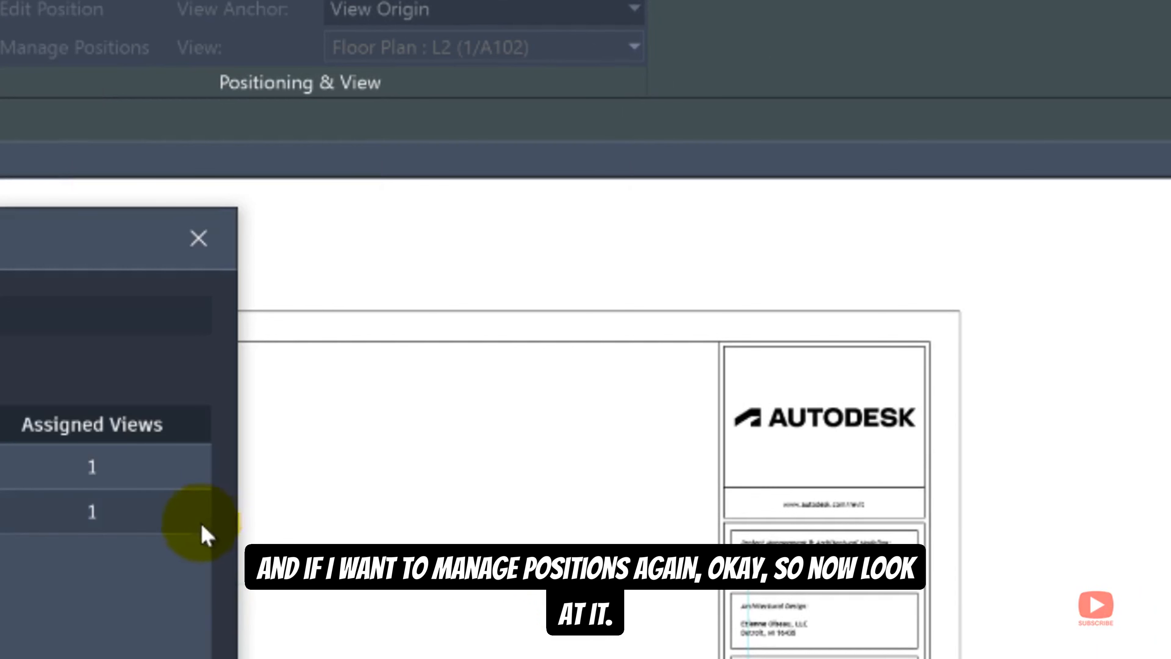